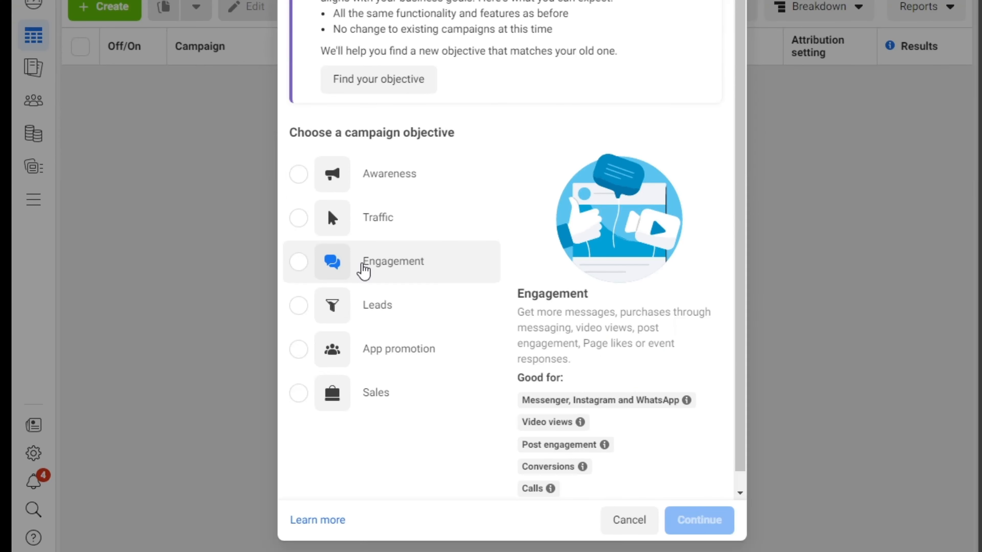
Create a campaign with the Engagement objective and name it AdWarp Media.
{"action": "left_click", "coordinate": [342, 392]}
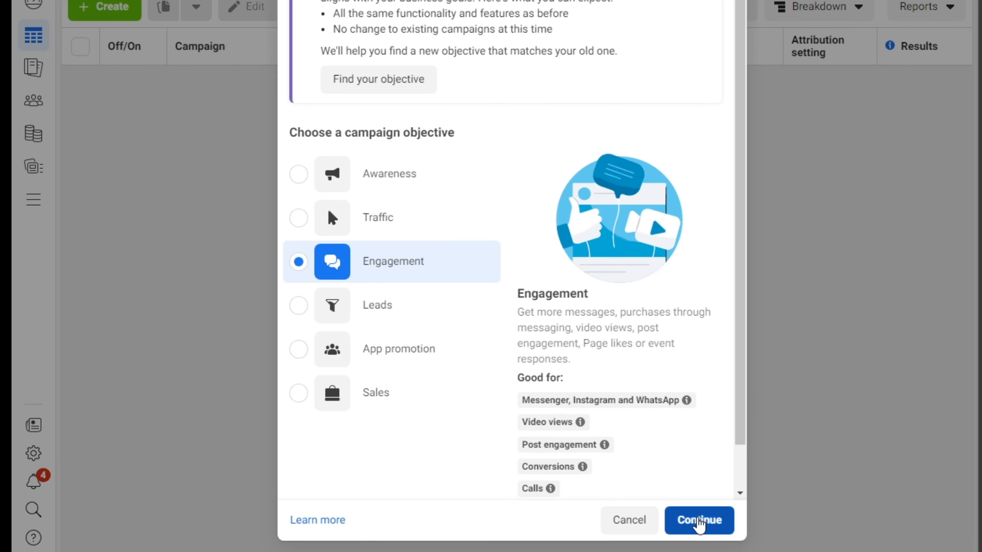
{"action": "left_click", "coordinate": [700, 520]}
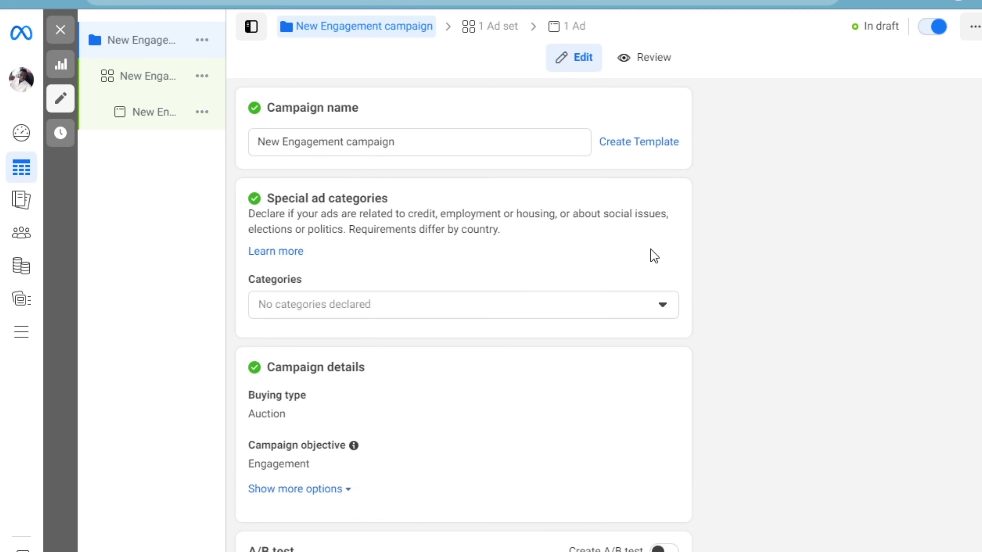
{"action": "left_click", "coordinate": [452, 150]}
{"action": "left_click_drag", "start_coordinate": [441, 158], "coordinate": [285, 167]}
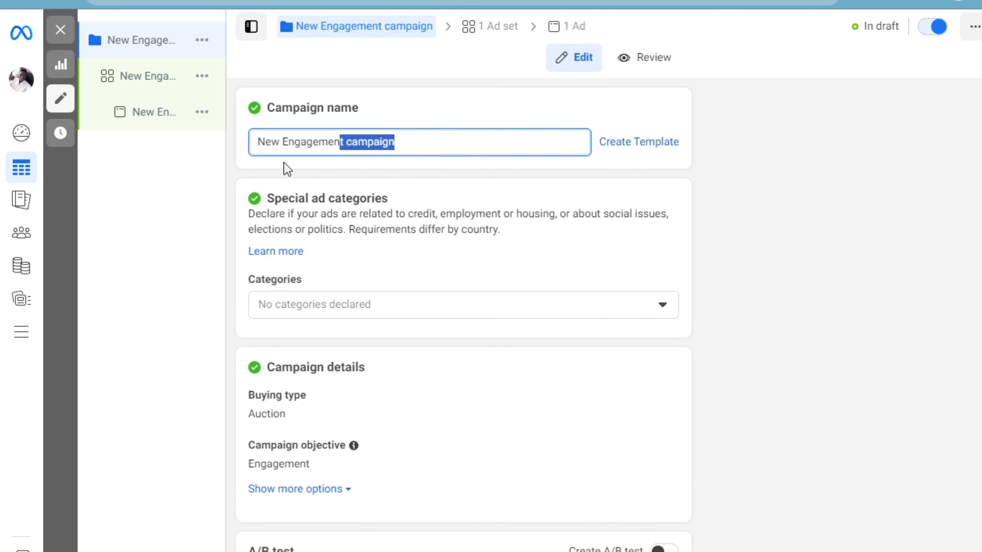
{"action": "type", "text": "AdWarp Media"}
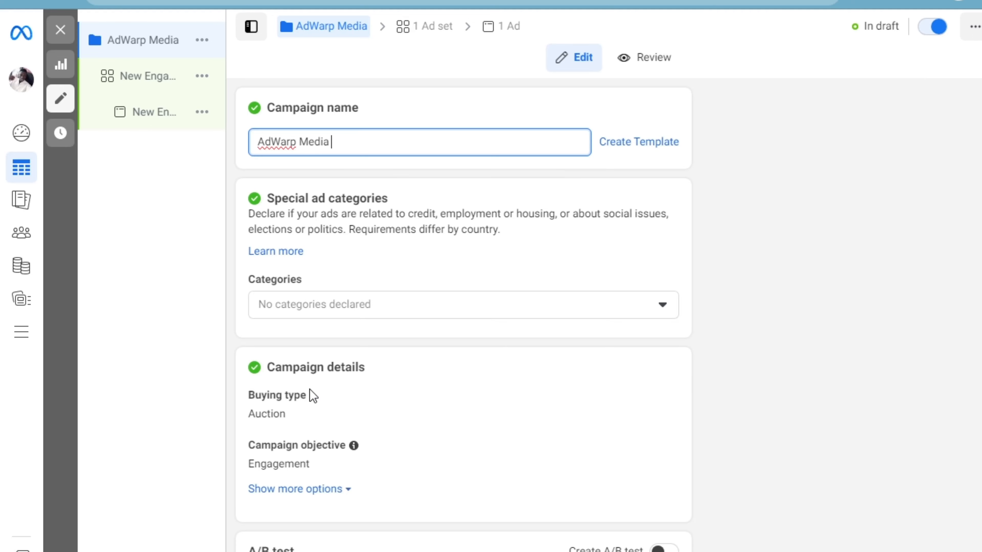
Review the special ad categories, the campaign objective with its additional options, and the A/B test section.
{"action": "left_click", "coordinate": [661, 308]}
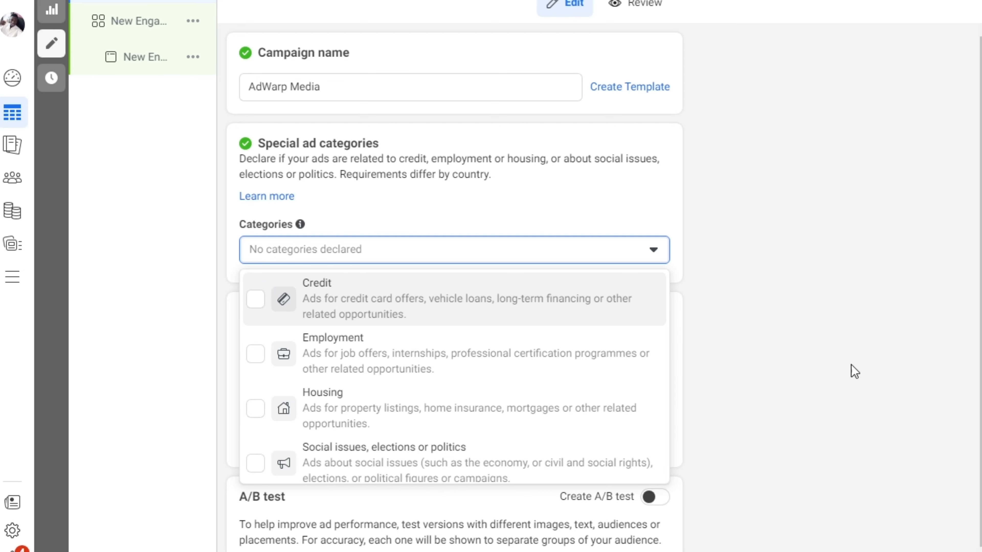
{"action": "left_click", "coordinate": [714, 280]}
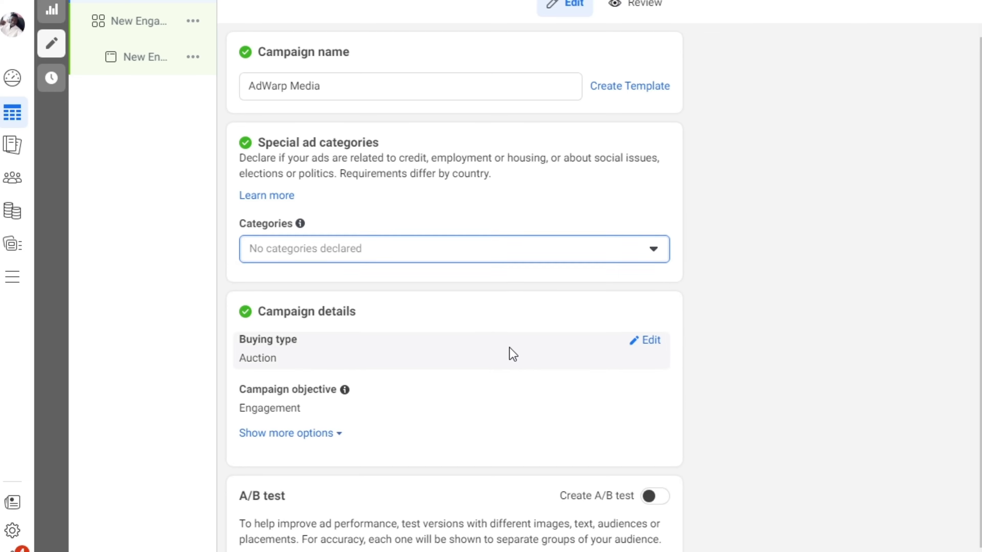
{"action": "scroll", "coordinate": [510, 351], "scroll_direction": "down", "scroll_amount": 2}
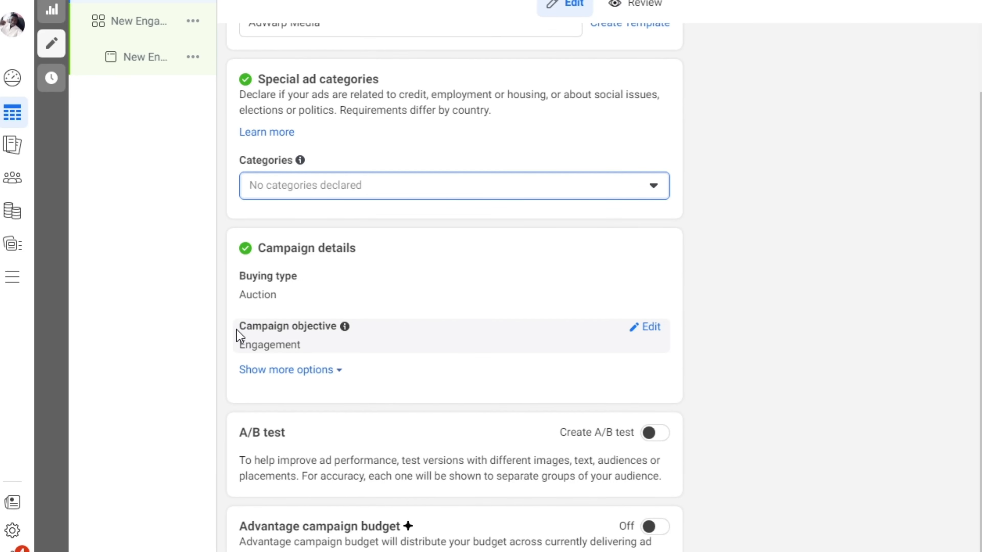
{"action": "left_click_drag", "start_coordinate": [238, 329], "coordinate": [370, 329]}
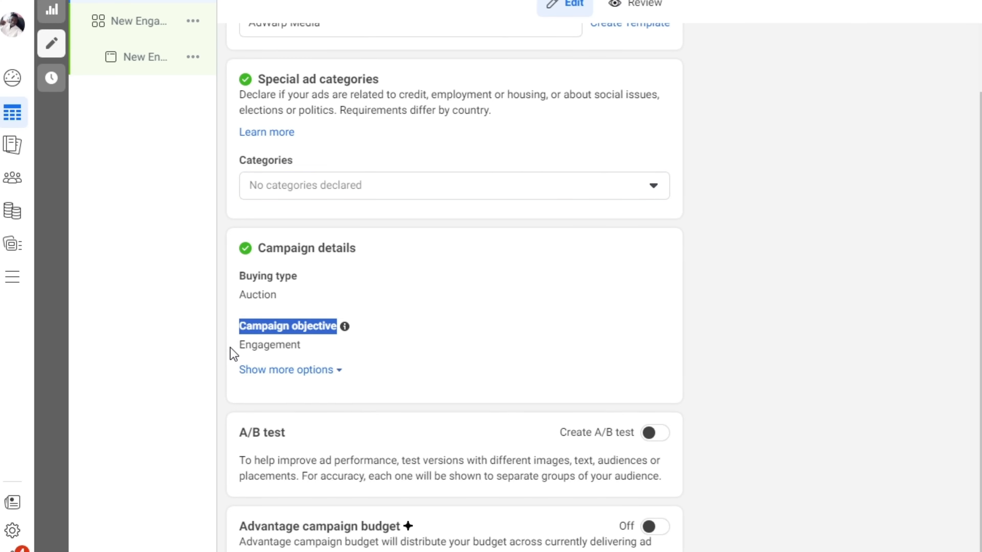
{"action": "left_click_drag", "start_coordinate": [231, 348], "coordinate": [322, 352]}
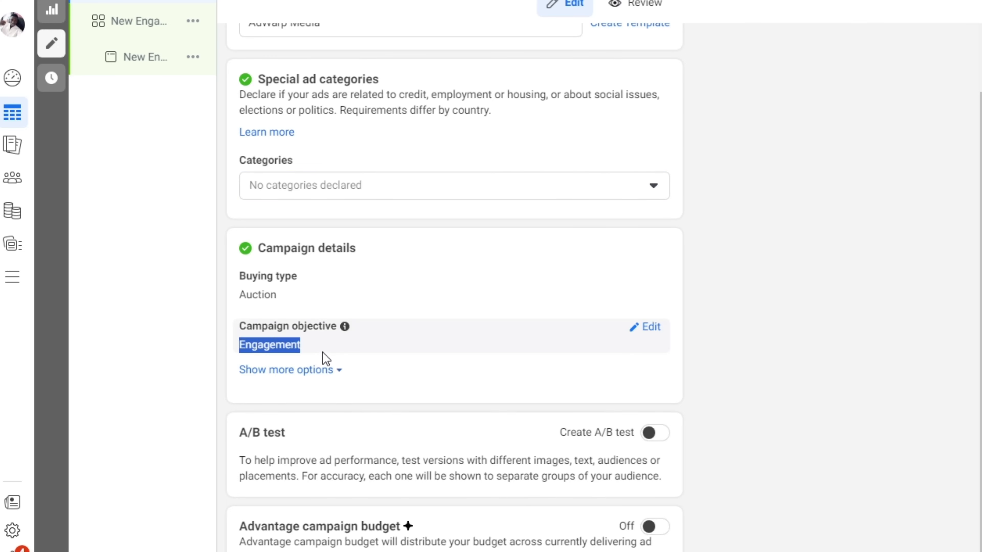
{"action": "left_click", "coordinate": [284, 371]}
{"action": "scroll", "coordinate": [267, 435], "scroll_direction": "down", "scroll_amount": 1}
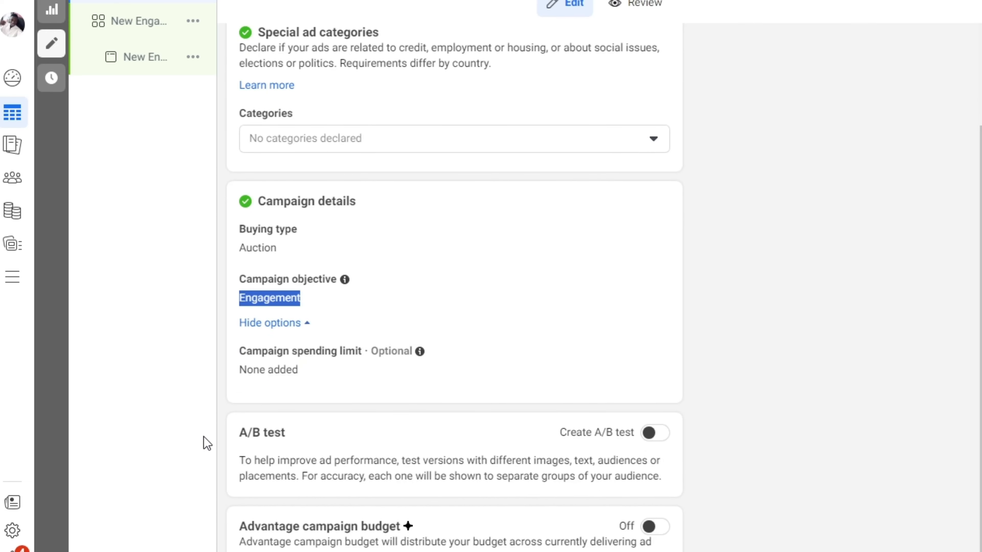
{"action": "left_click_drag", "start_coordinate": [237, 432], "coordinate": [309, 452]}
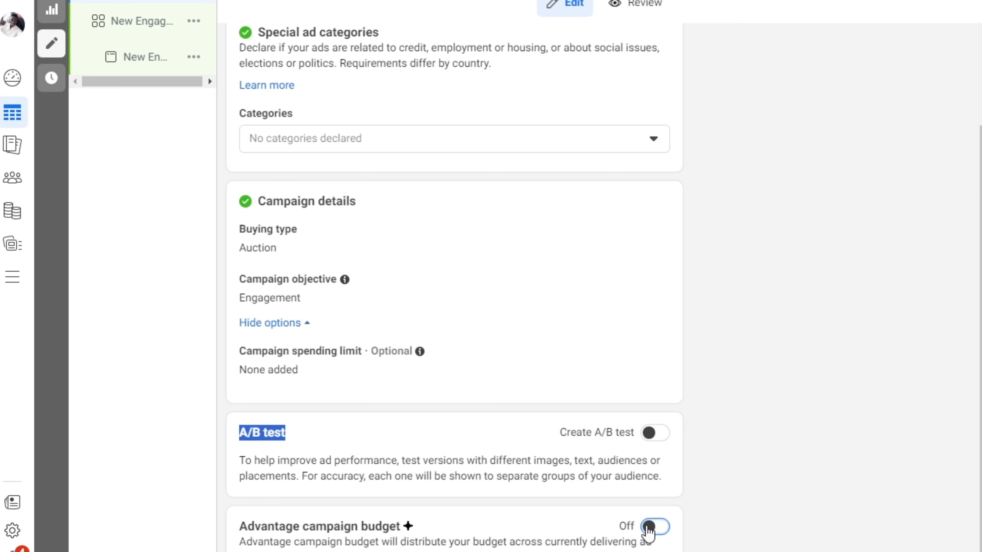
Turn on Advantage campaign budget with a daily budget of 1000 NGN and continue to the ad set.
{"action": "left_click", "coordinate": [656, 527]}
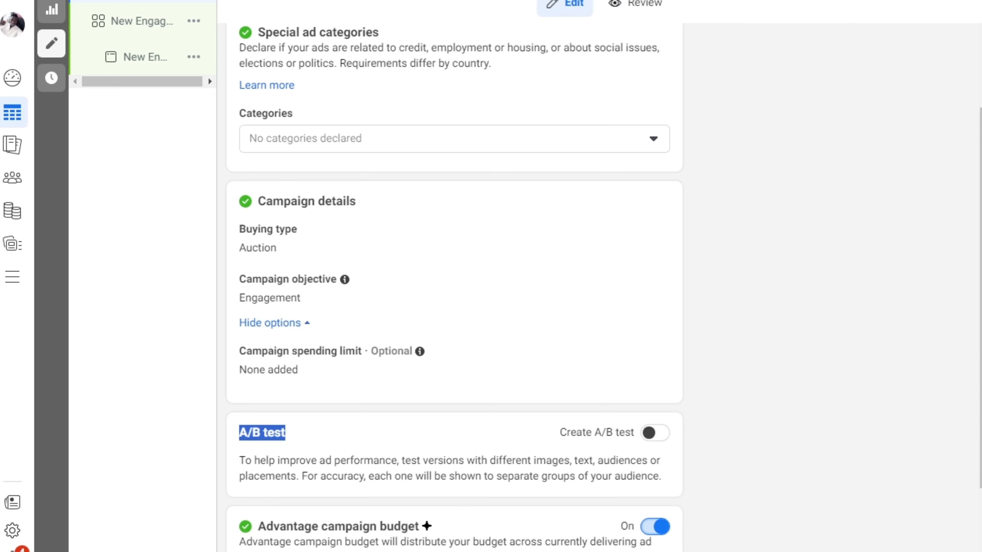
{"action": "scroll", "coordinate": [620, 533], "scroll_direction": "down", "scroll_amount": 4}
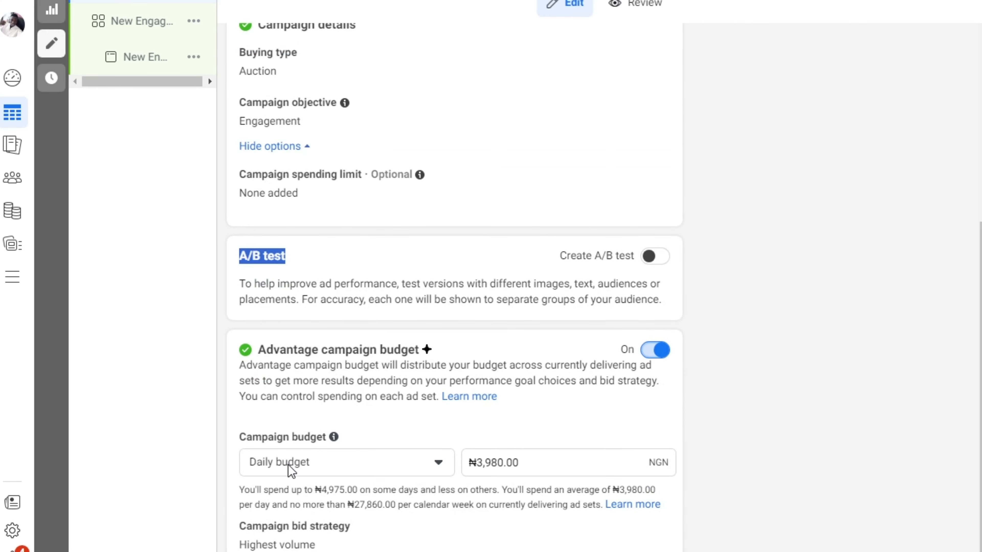
{"action": "left_click", "coordinate": [312, 468]}
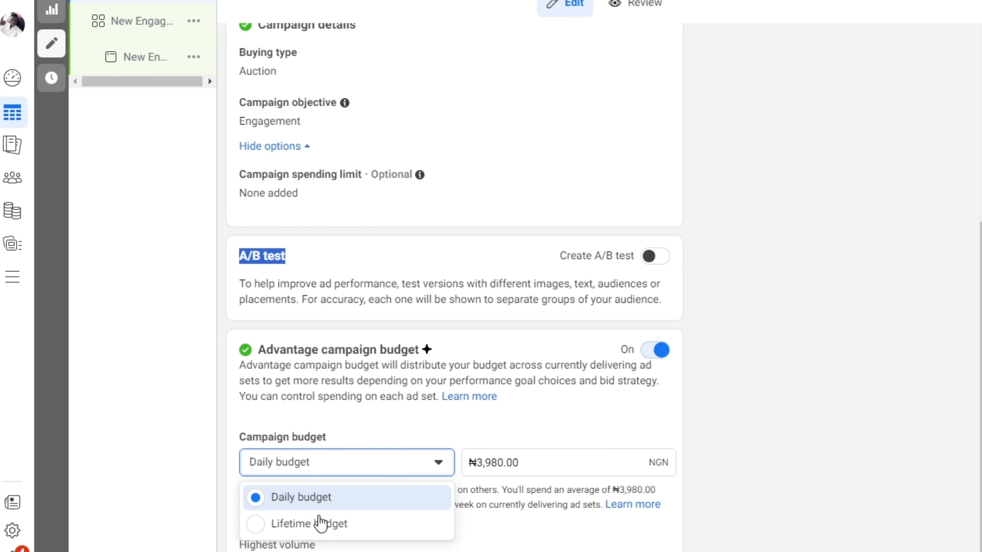
{"action": "left_click_drag", "start_coordinate": [556, 464], "coordinate": [436, 452]}
{"action": "key", "text": "BackSpace"}
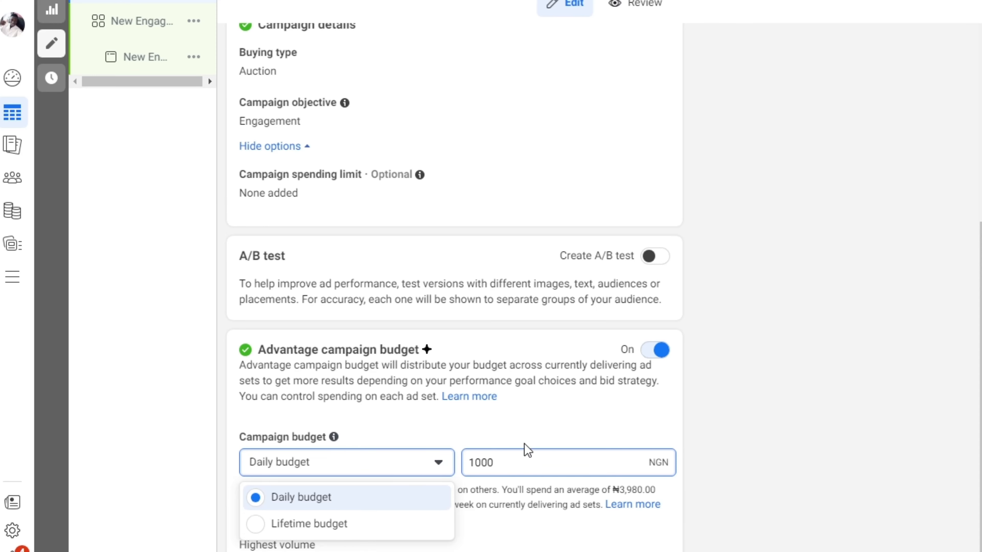
{"action": "left_click", "coordinate": [495, 478]}
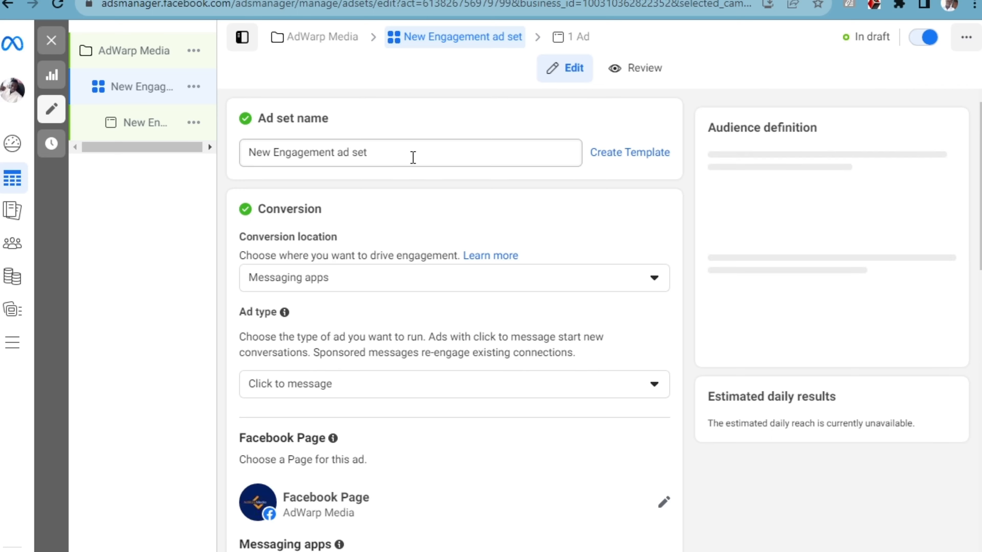
Rename the ad set as AdWarp.
{"action": "triple_click", "coordinate": [263, 143]}
{"action": "mouse_move", "coordinate": [201, 188]}
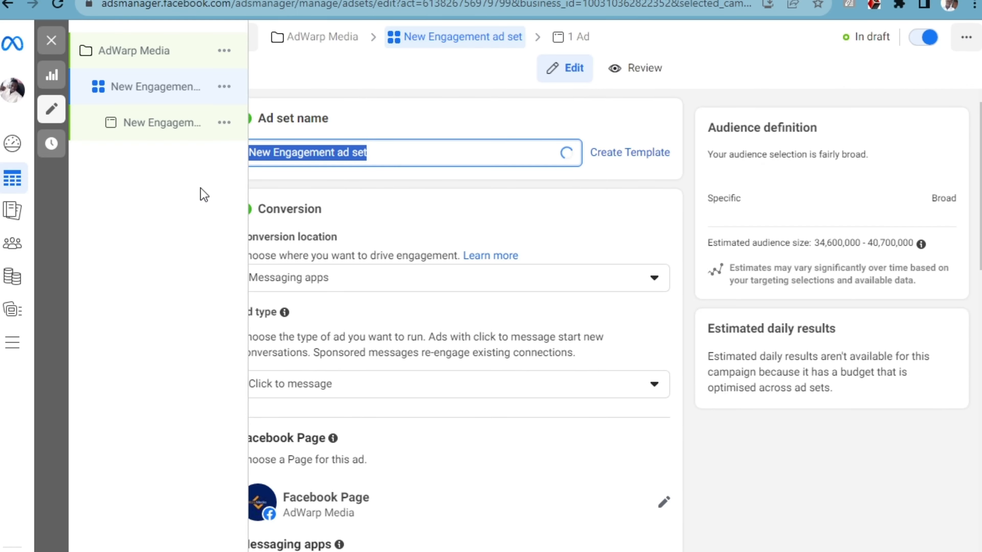
{"action": "type", "text": "AdWarp Media"}
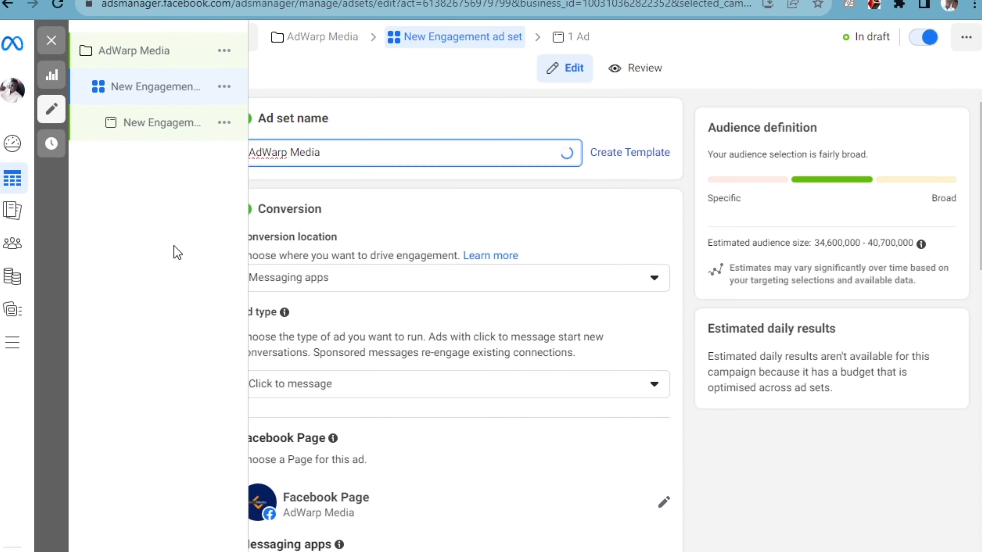
{"action": "key", "text": "BackSpace"}
{"action": "key", "text": "BackSpace"}
{"action": "key", "text": "BackSpace"}
{"action": "key", "text": "BackSpace"}
{"action": "key", "text": "BackSpace"}
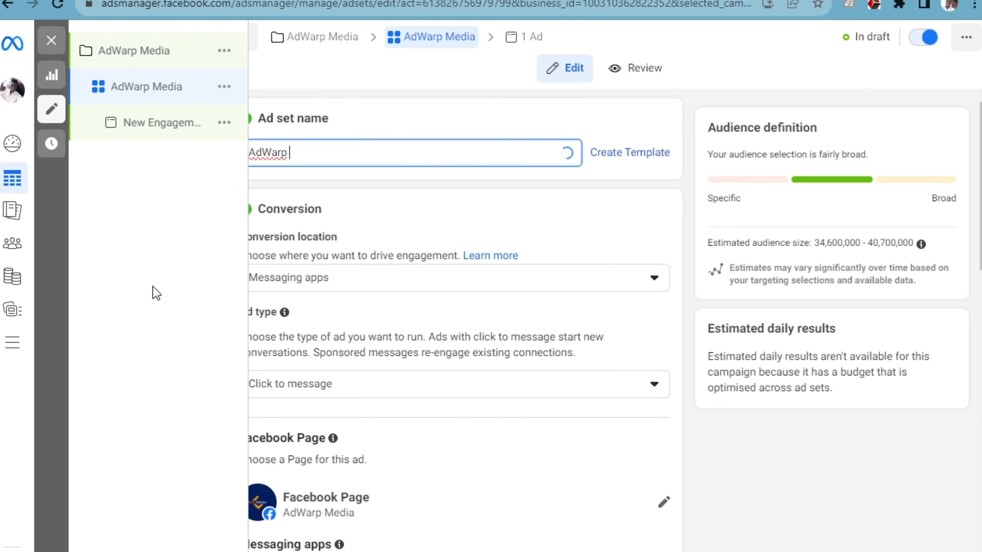
{"action": "left_click", "coordinate": [511, 218]}
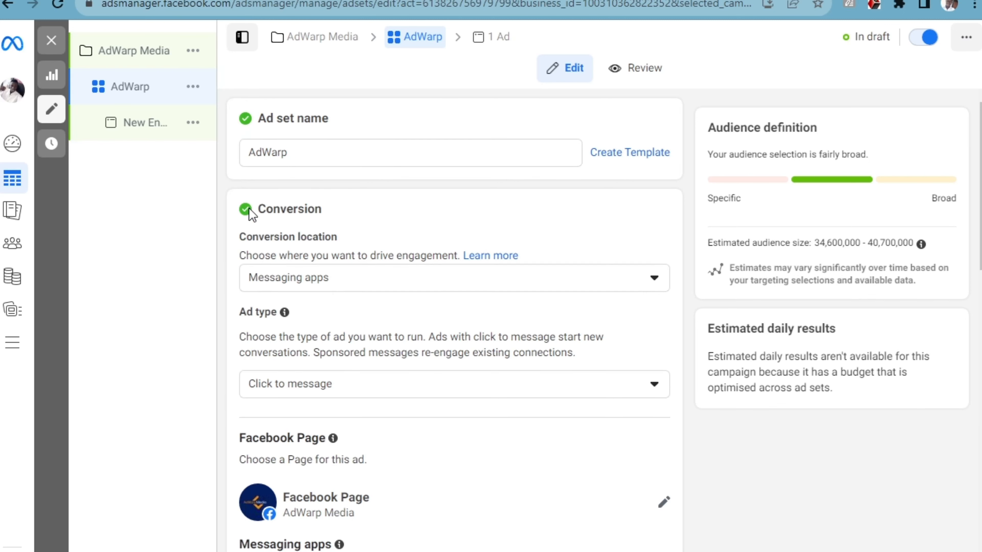
Examine the available conversion locations and the ad type description in the ad set's conversion settings.
{"action": "double_click", "coordinate": [265, 212]}
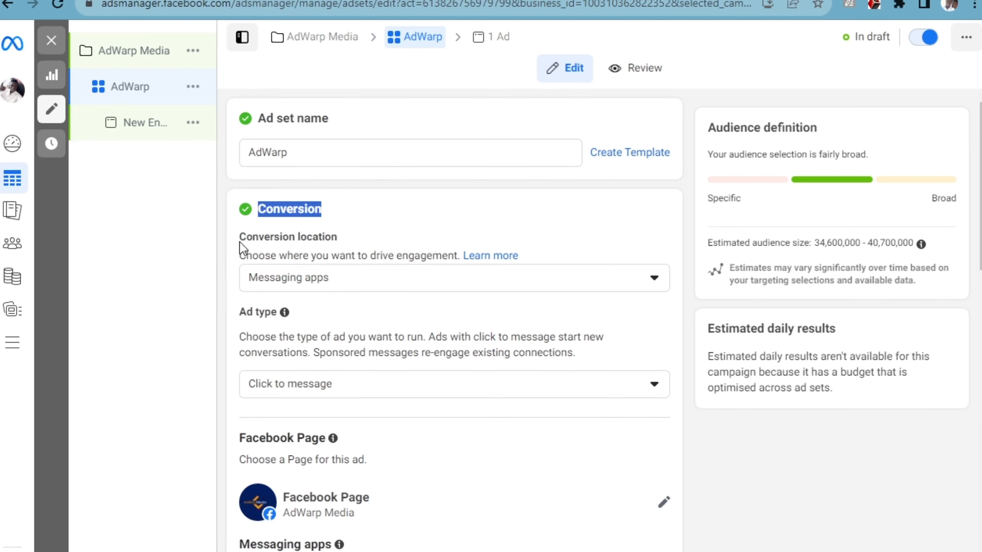
{"action": "left_click_drag", "start_coordinate": [239, 242], "coordinate": [358, 256]}
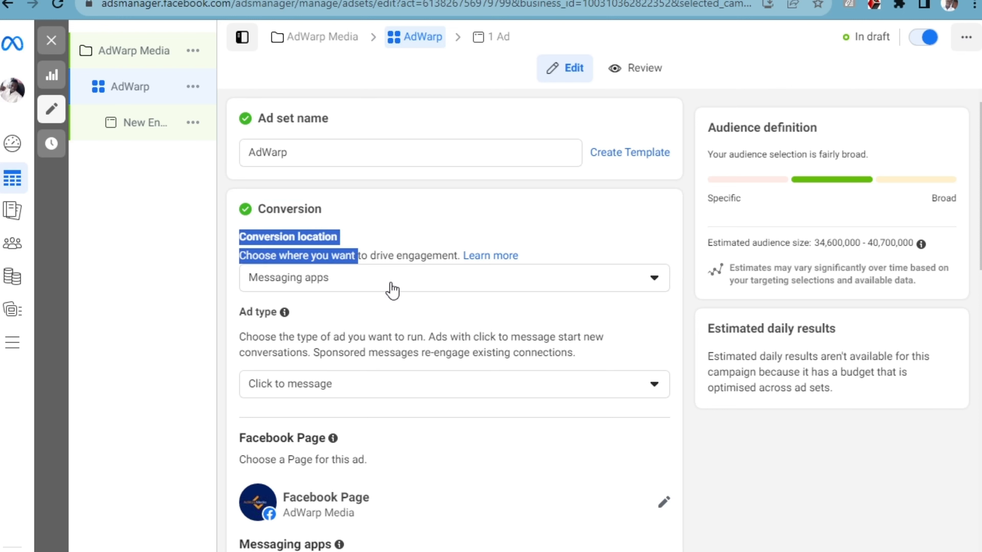
{"action": "left_click", "coordinate": [373, 285]}
{"action": "left_click", "coordinate": [335, 292]}
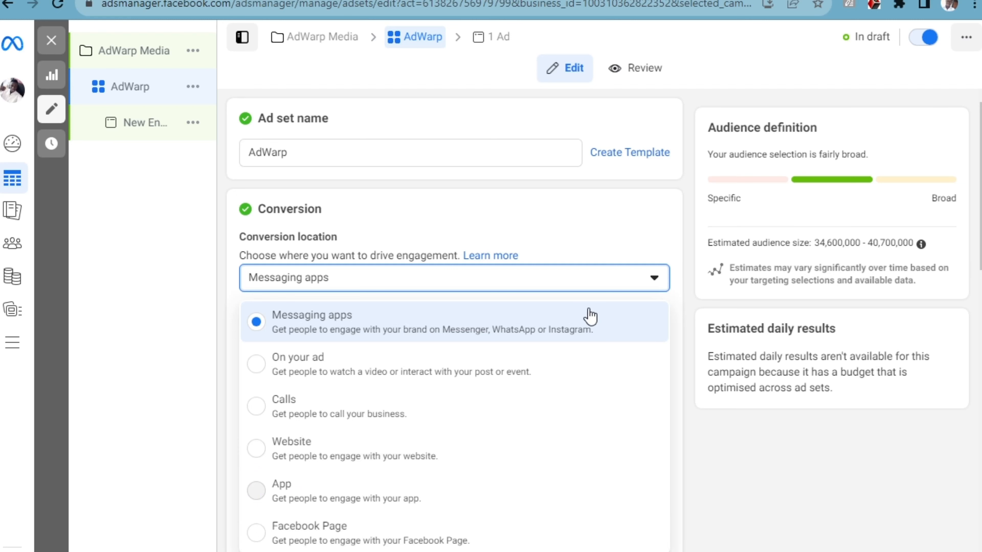
{"action": "left_click", "coordinate": [652, 246]}
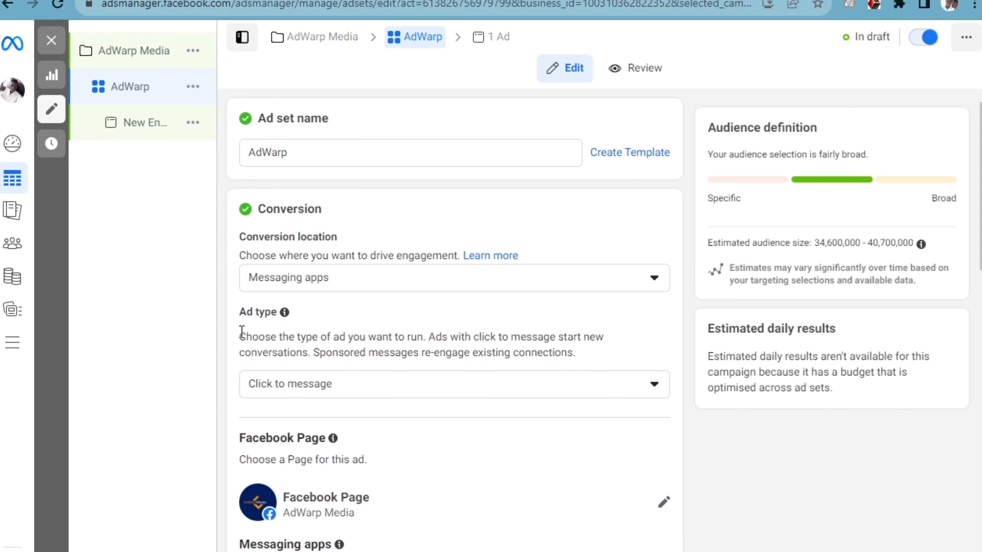
{"action": "left_click_drag", "start_coordinate": [236, 314], "coordinate": [608, 348]}
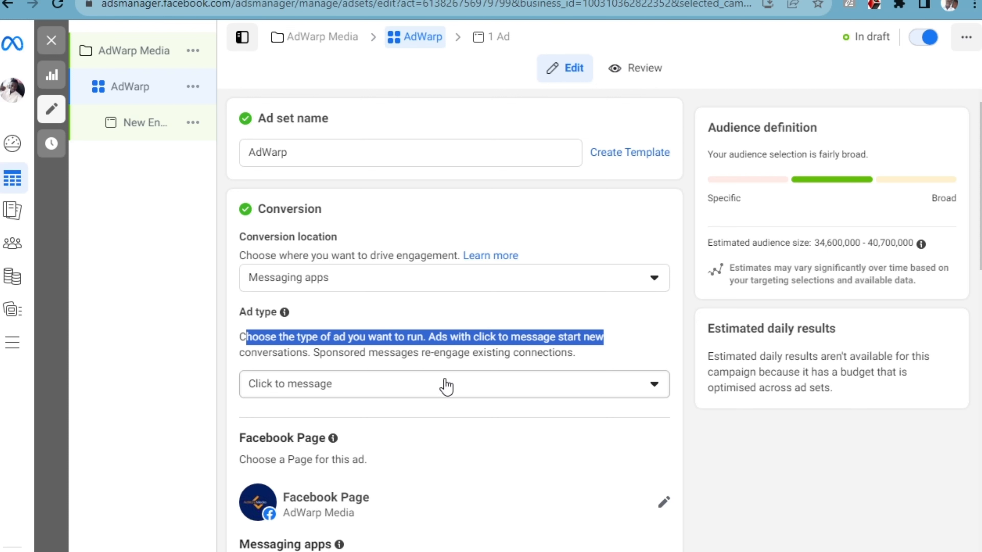
{"action": "left_click", "coordinate": [225, 357]}
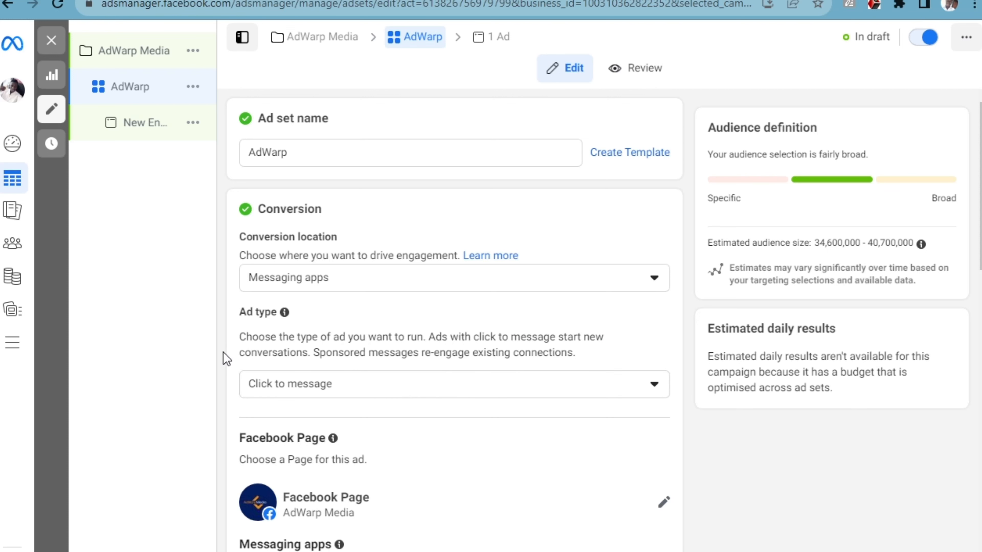
Add Instagram and WhatsApp as messaging destinations alongside Messenger.
{"action": "scroll", "coordinate": [336, 430], "scroll_direction": "down", "scroll_amount": 2}
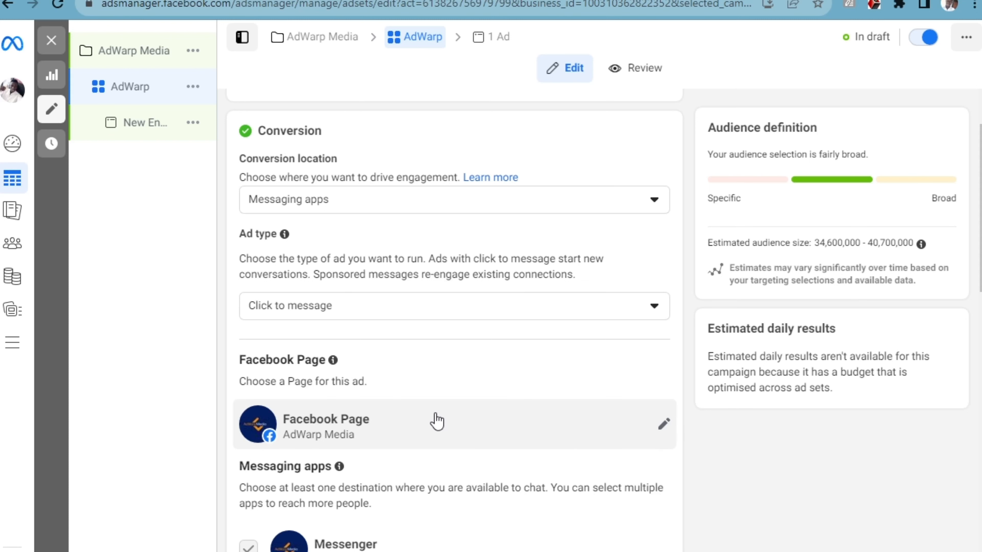
{"action": "scroll", "coordinate": [304, 437], "scroll_direction": "down", "scroll_amount": 2}
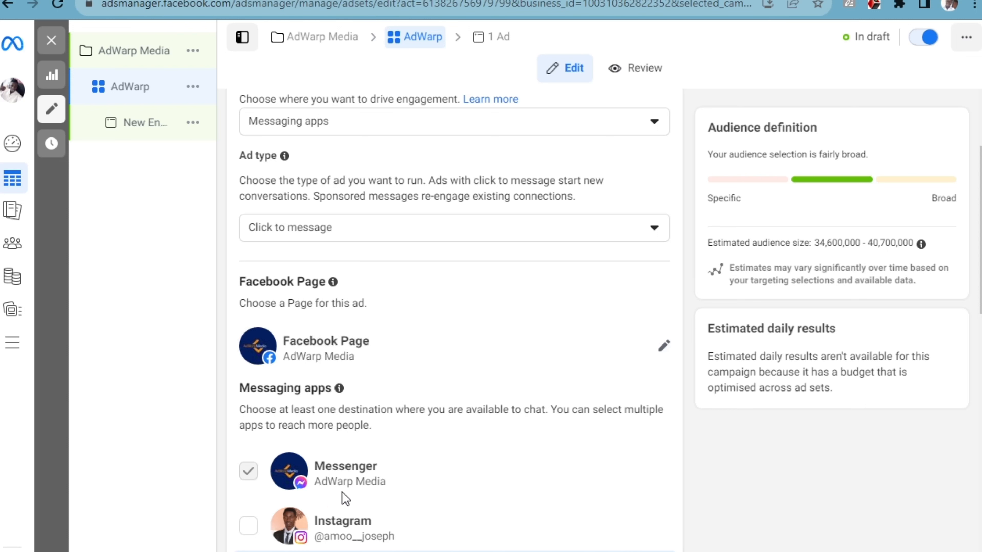
{"action": "scroll", "coordinate": [312, 508], "scroll_direction": "down", "scroll_amount": 4}
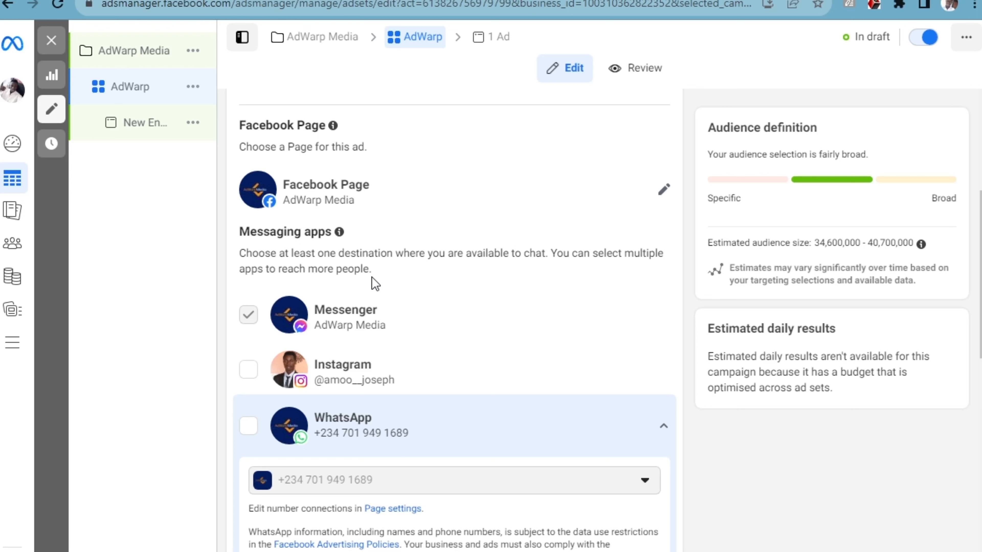
{"action": "left_click", "coordinate": [252, 365]}
{"action": "left_click", "coordinate": [248, 427]}
Set the ad set's schedule to start on 25/9/2023.
{"action": "scroll", "coordinate": [424, 545], "scroll_direction": "down", "scroll_amount": 5}
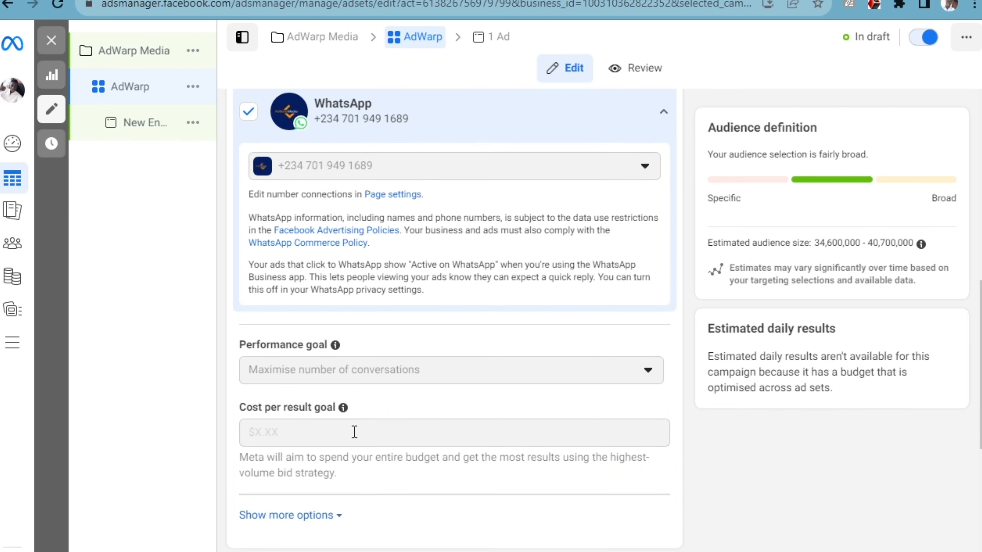
{"action": "scroll", "coordinate": [353, 538], "scroll_direction": "down", "scroll_amount": 4}
{"action": "scroll", "coordinate": [352, 538], "scroll_direction": "down", "scroll_amount": 3}
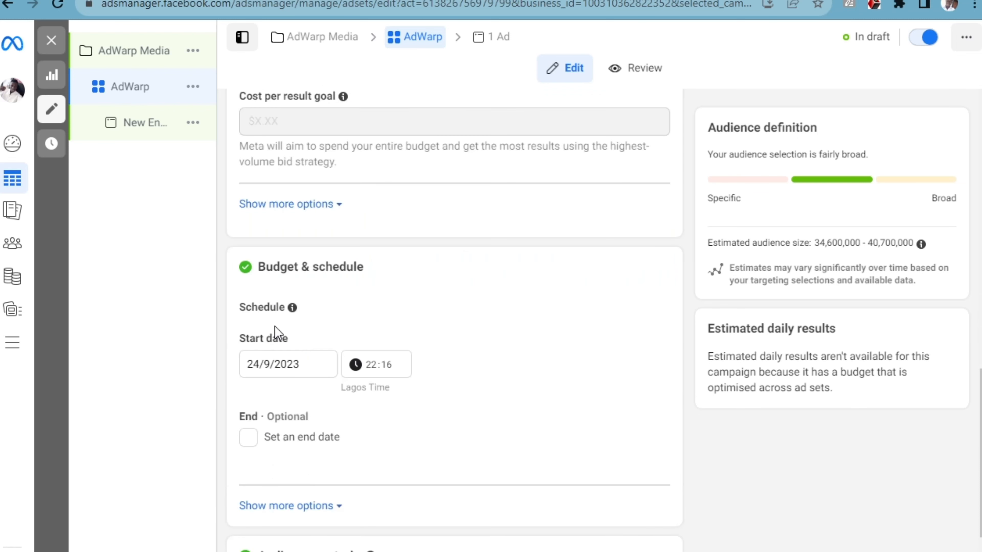
{"action": "left_click_drag", "start_coordinate": [250, 261], "coordinate": [370, 302]}
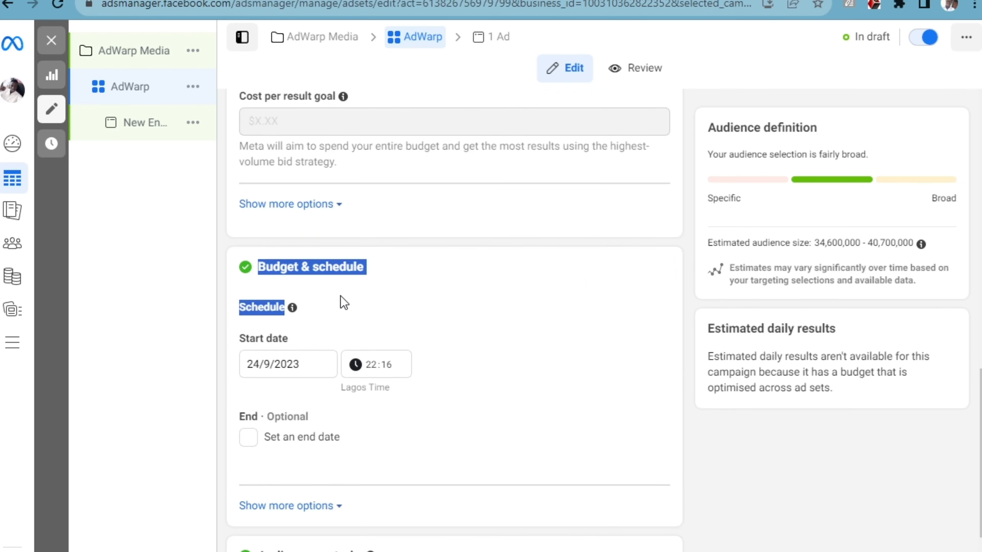
{"action": "left_click", "coordinate": [277, 364]}
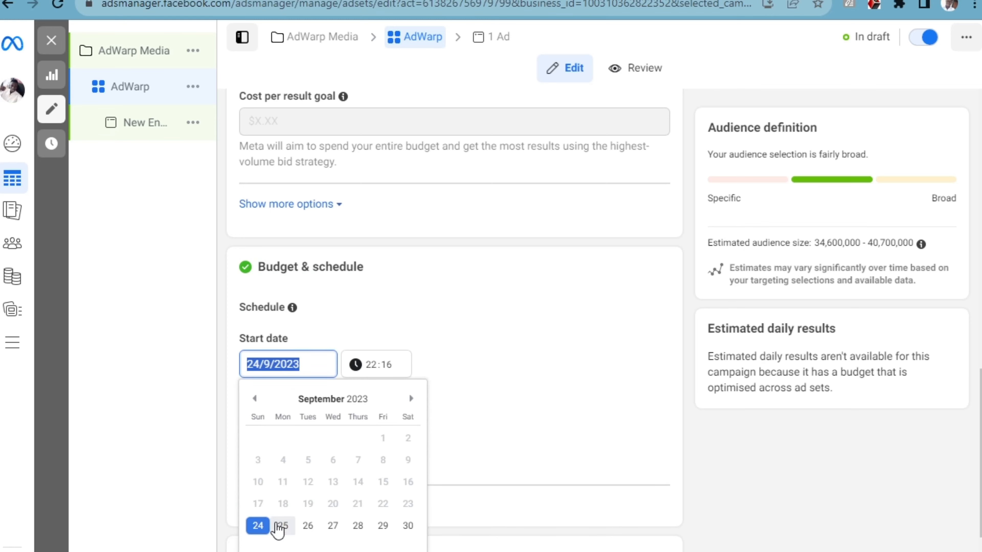
{"action": "left_click", "coordinate": [282, 527]}
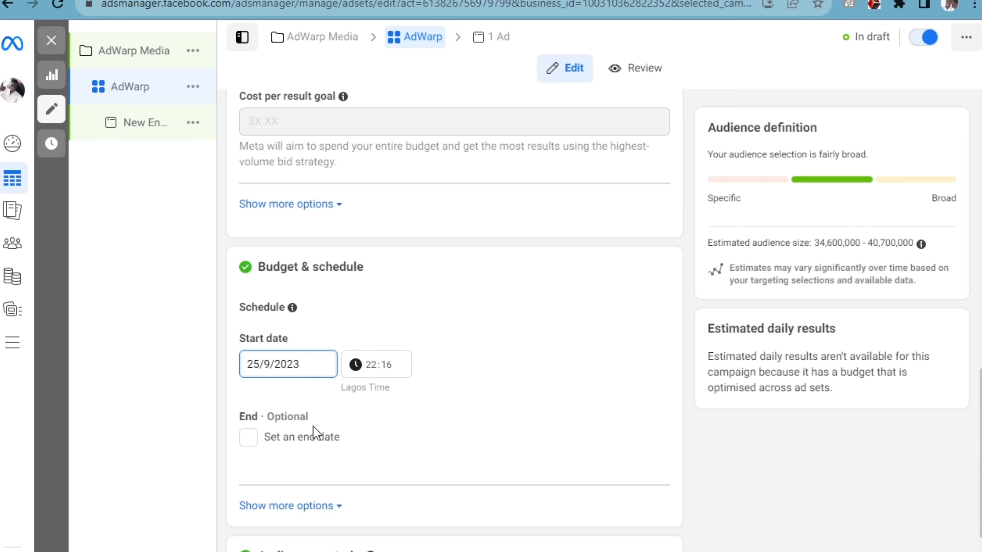
{"action": "scroll", "coordinate": [317, 433], "scroll_direction": "down", "scroll_amount": 4}
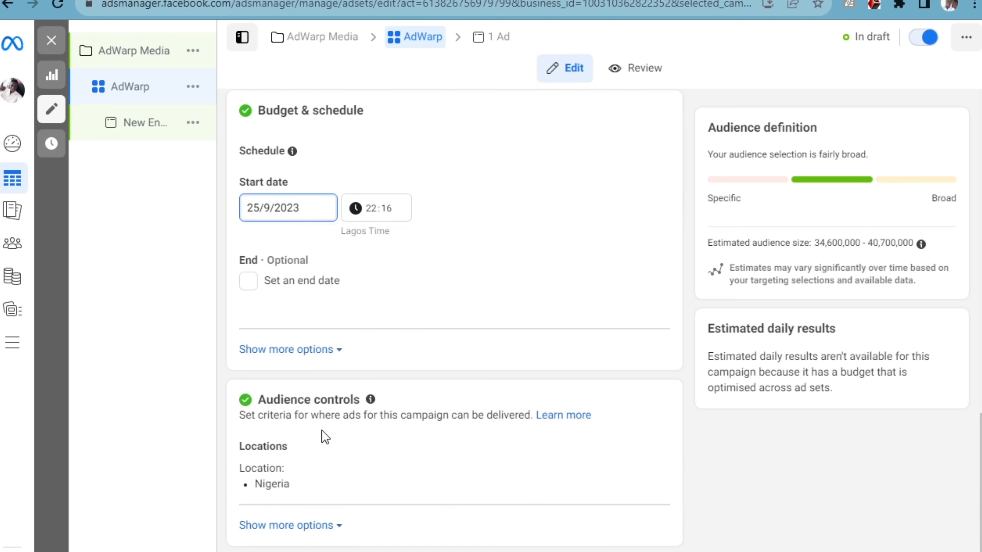
Give the ad set's schedule an end date of 27/9/2023 at 10:00.
{"action": "left_click", "coordinate": [246, 289]}
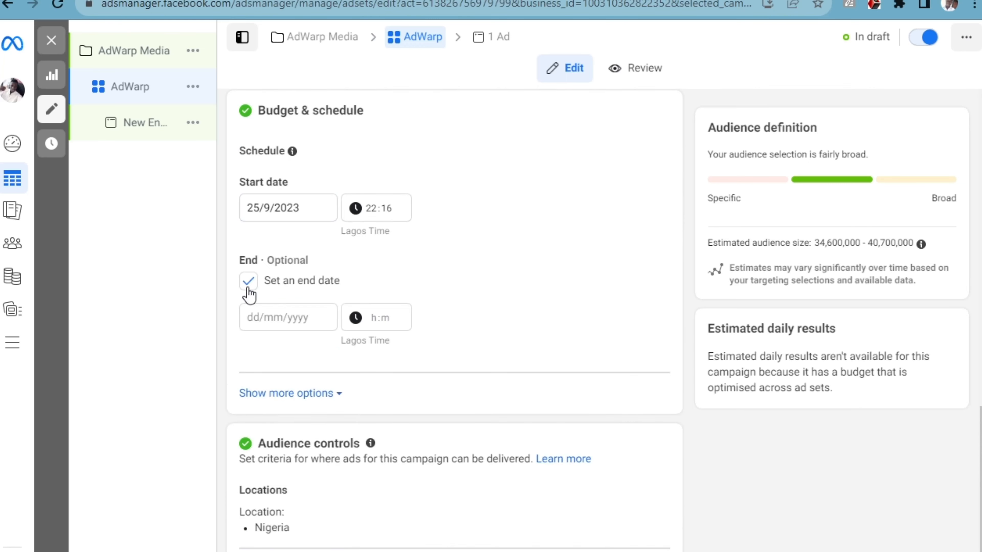
{"action": "left_click", "coordinate": [295, 319]}
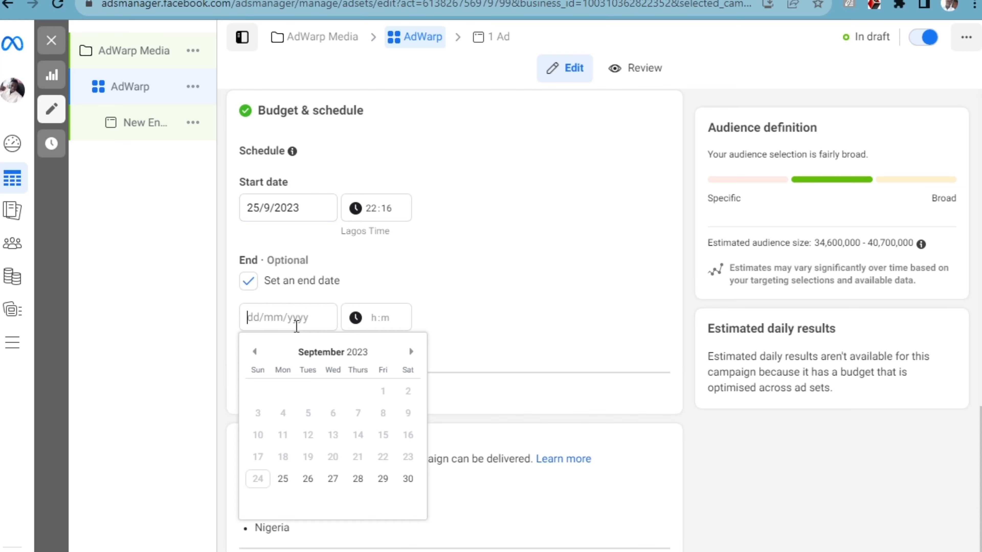
{"action": "left_click", "coordinate": [351, 483]}
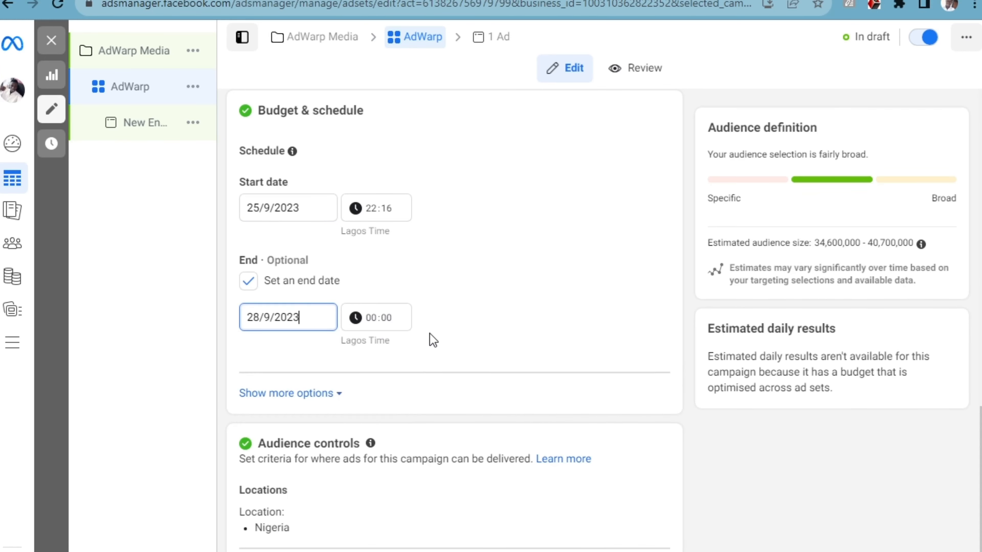
{"action": "left_click", "coordinate": [391, 321]}
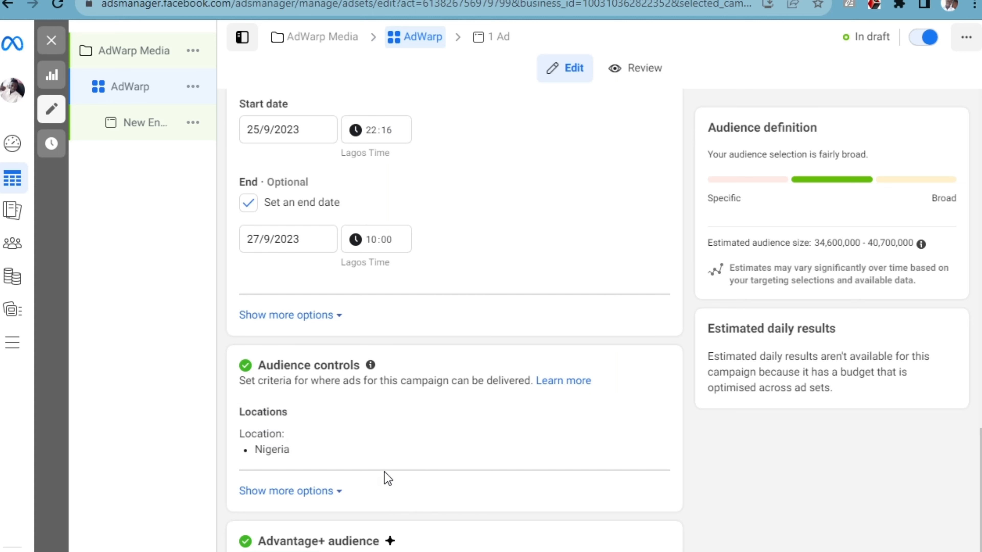
Remove Nigeria from the targeted locations in the ad set's audience controls.
{"action": "mouse_move", "coordinate": [613, 452]}
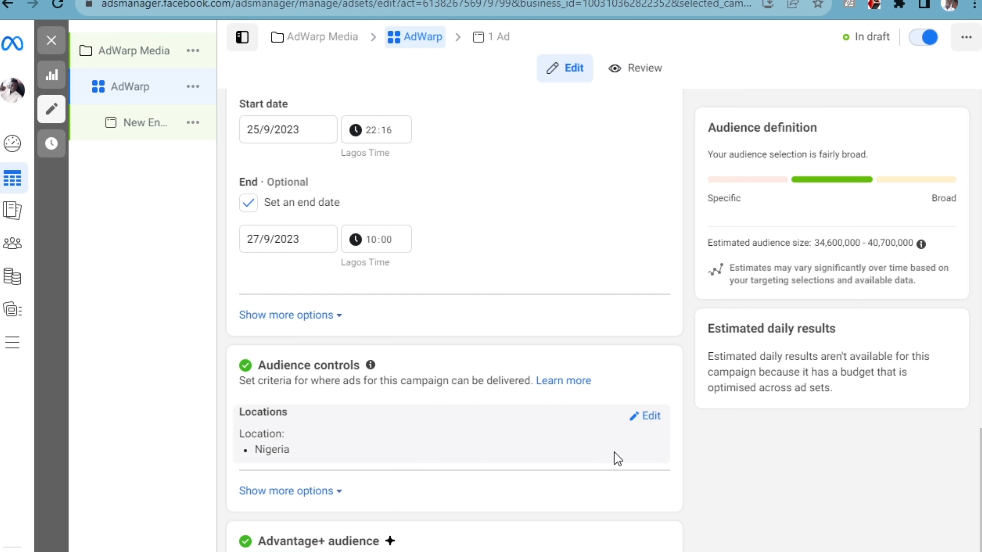
{"action": "left_click", "coordinate": [651, 421]}
{"action": "scroll", "coordinate": [381, 483], "scroll_direction": "down", "scroll_amount": 2}
{"action": "scroll", "coordinate": [381, 484], "scroll_direction": "down", "scroll_amount": 2}
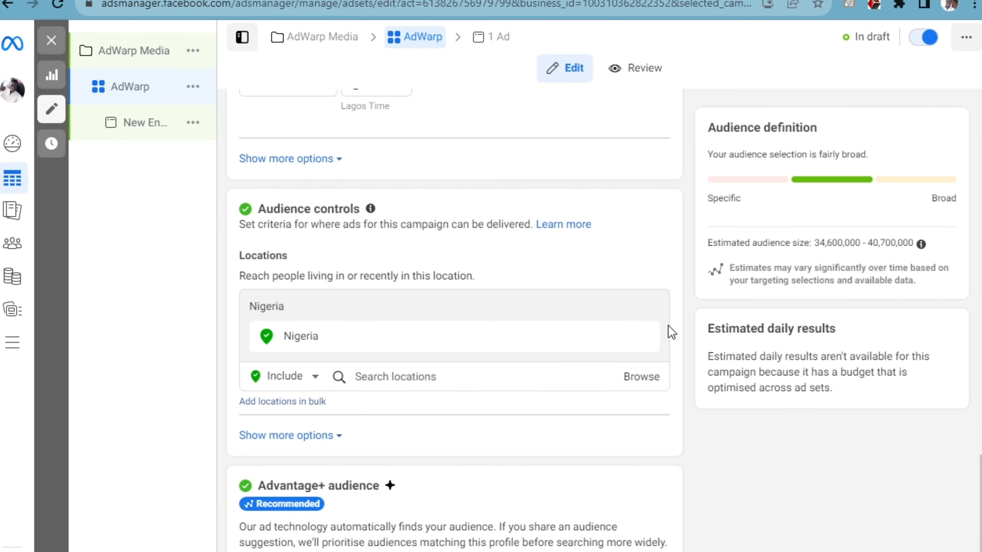
{"action": "mouse_move", "coordinate": [616, 325]}
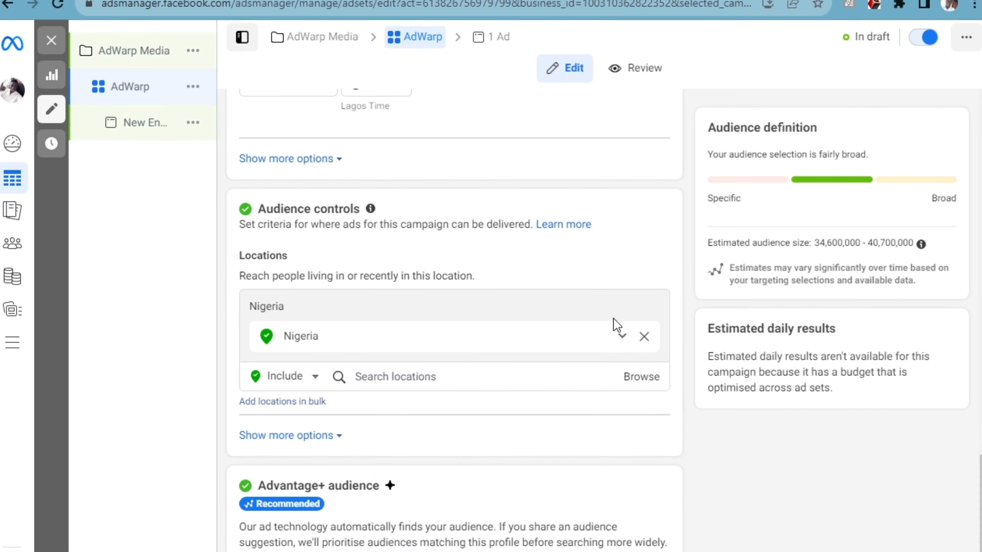
{"action": "left_click", "coordinate": [644, 338]}
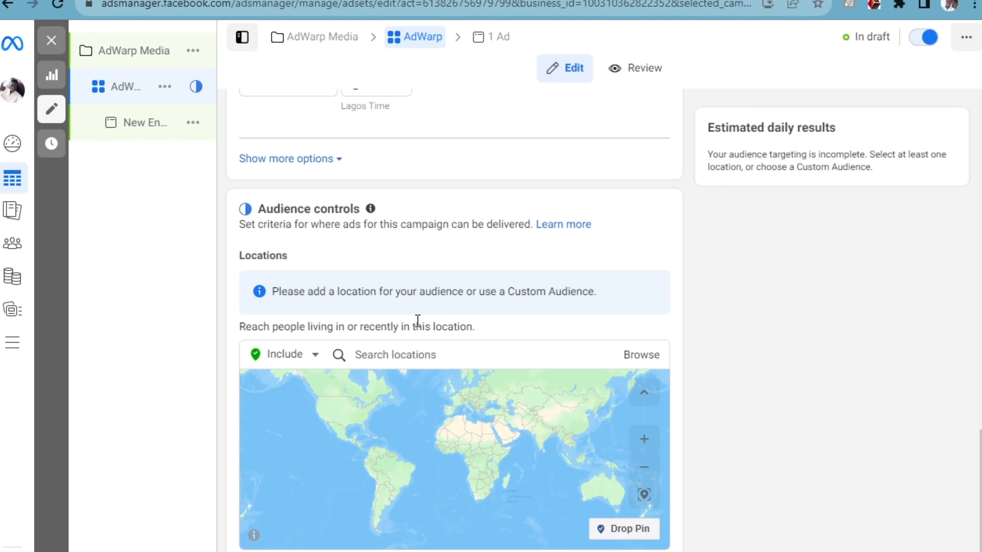
Include Lagos, Abuja, Rivers State, Oyo State and Cañada Club Alpino in Mexico as audience locations.
{"action": "left_click", "coordinate": [414, 355]}
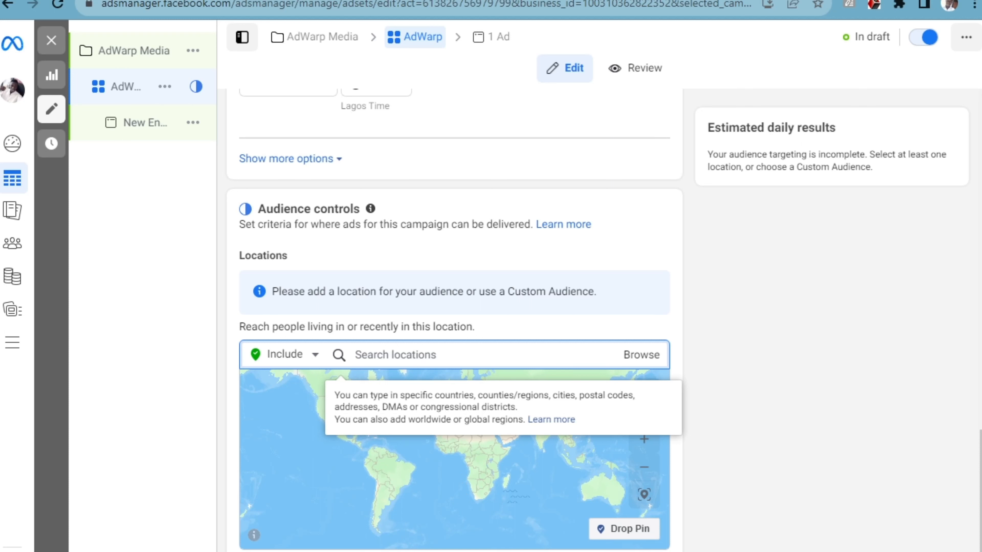
{"action": "type", "text": "lagos"}
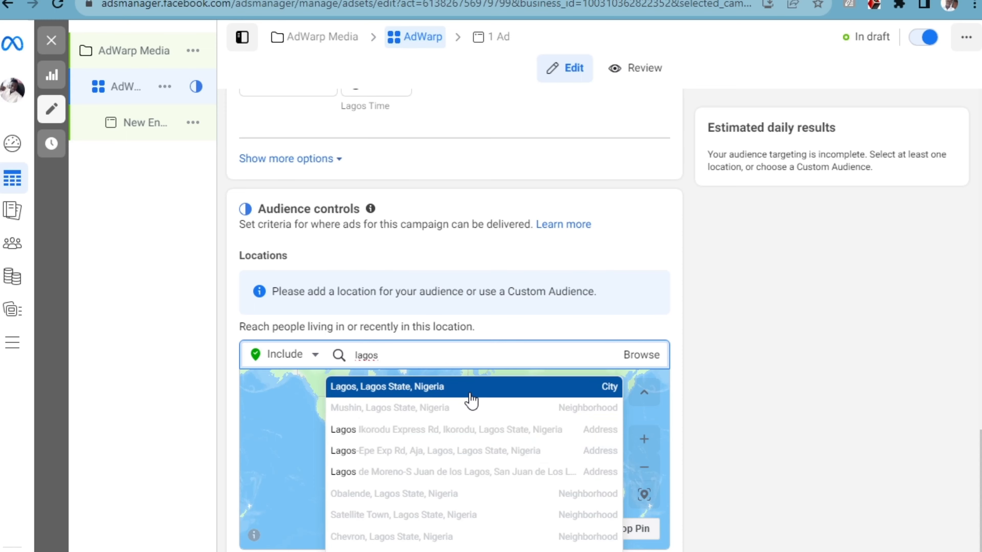
{"action": "key", "text": "Return"}
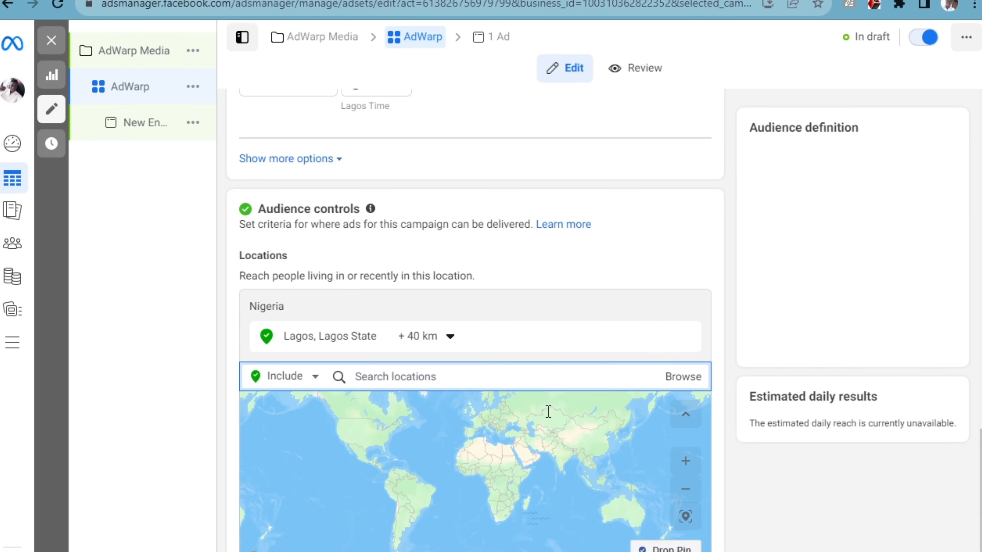
{"action": "type", "text": "ab"}
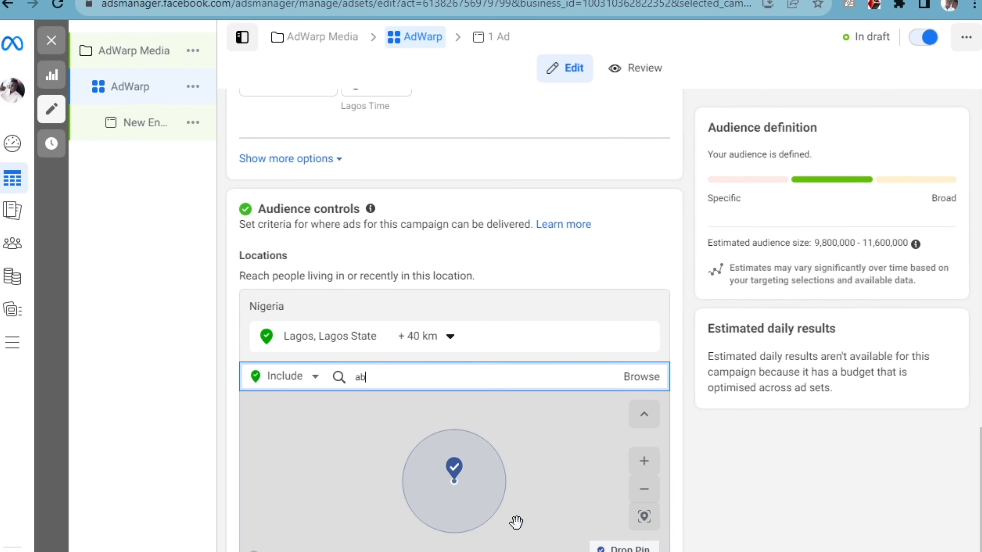
{"action": "type", "text": "uja"}
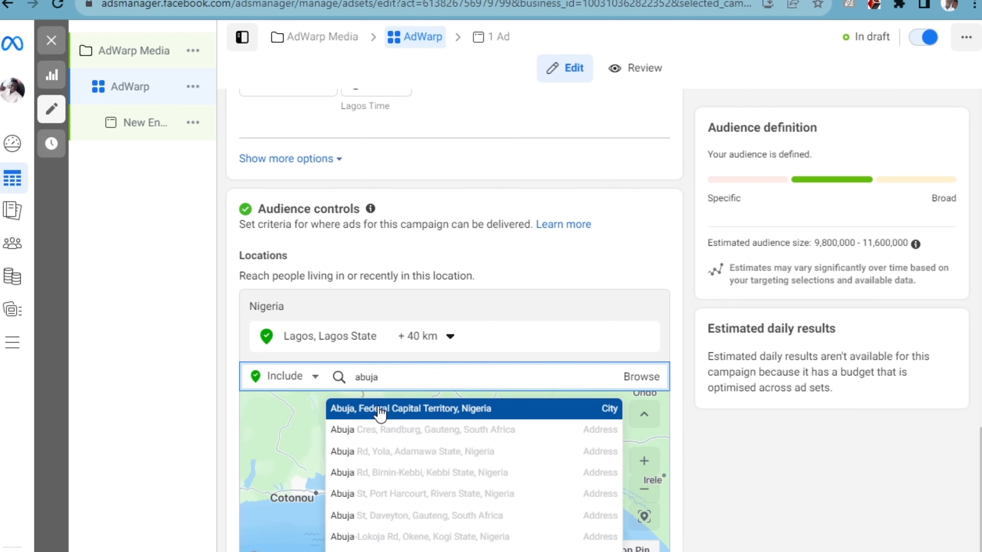
{"action": "left_click", "coordinate": [499, 413]}
{"action": "type", "text": "r"}
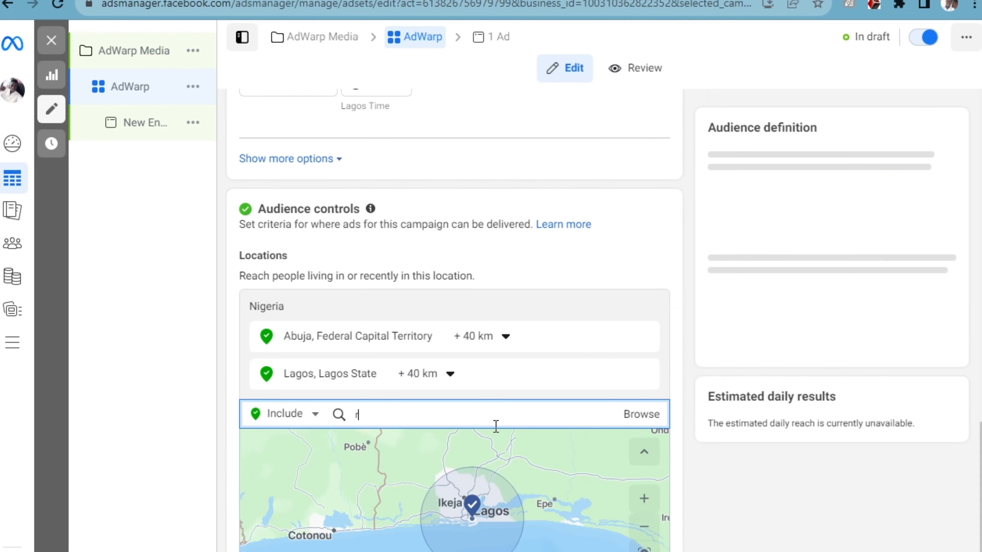
{"action": "type", "text": "iver"}
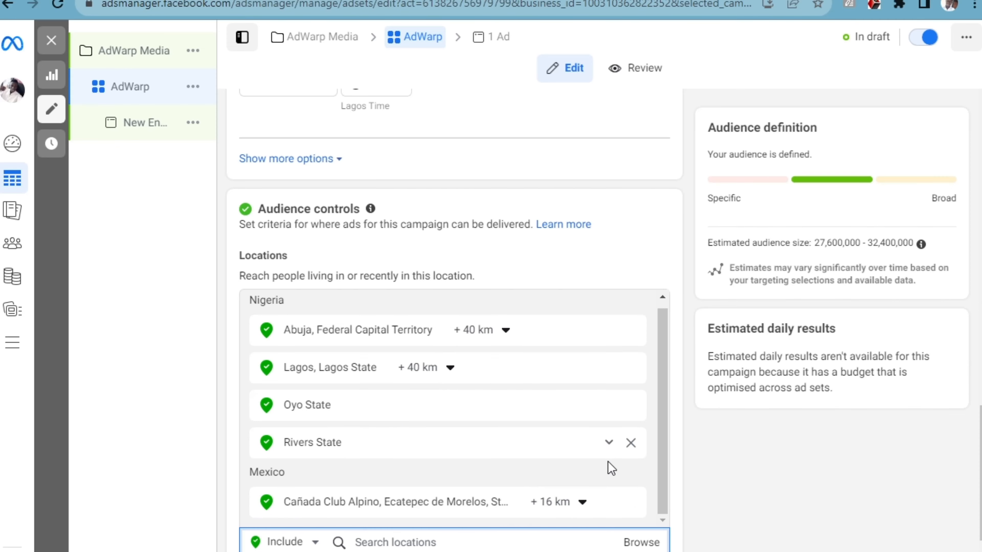
Add an audience suggestion under Advantage+ audience with a maximum age of 50.
{"action": "scroll", "coordinate": [684, 503], "scroll_direction": "down", "scroll_amount": 10}
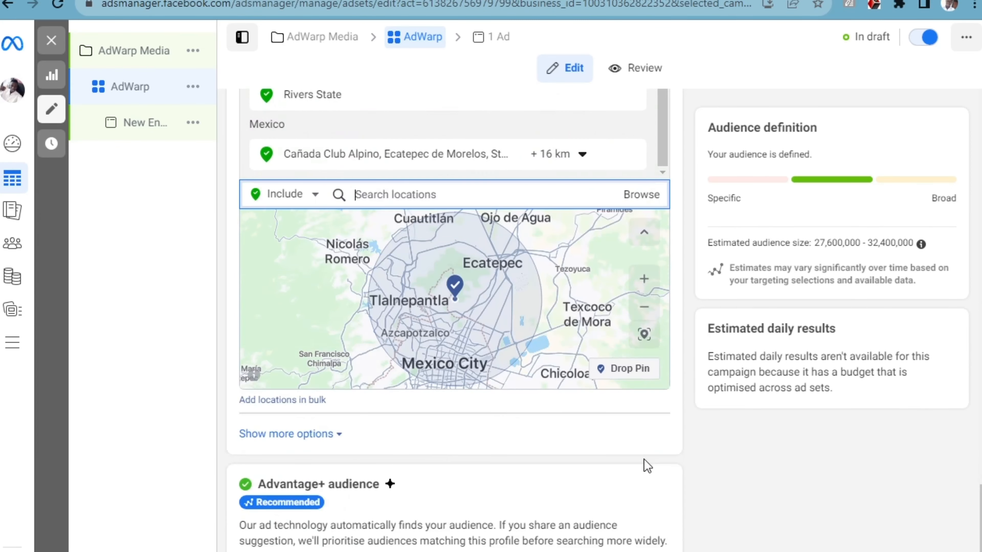
{"action": "scroll", "coordinate": [586, 505], "scroll_direction": "down", "scroll_amount": 2}
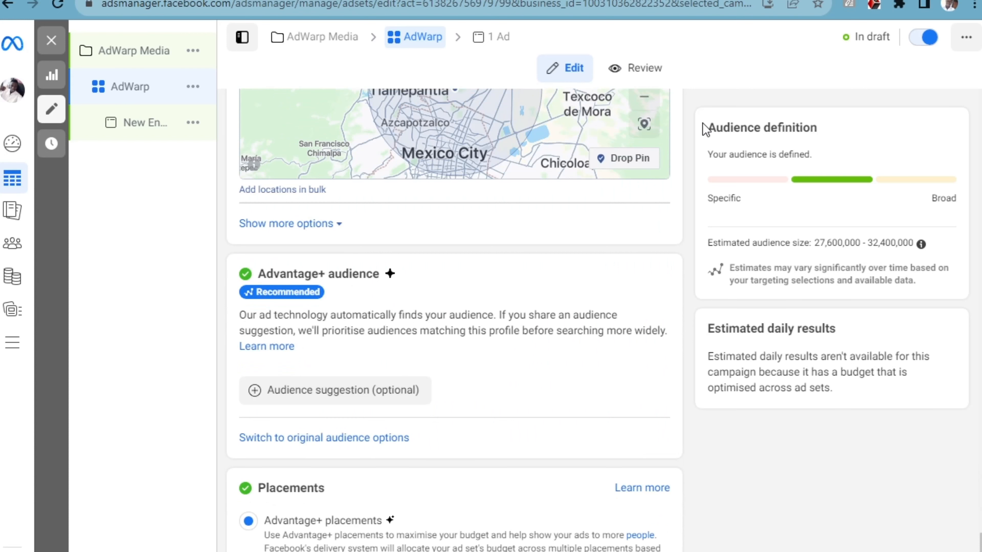
{"action": "left_click", "coordinate": [300, 395]}
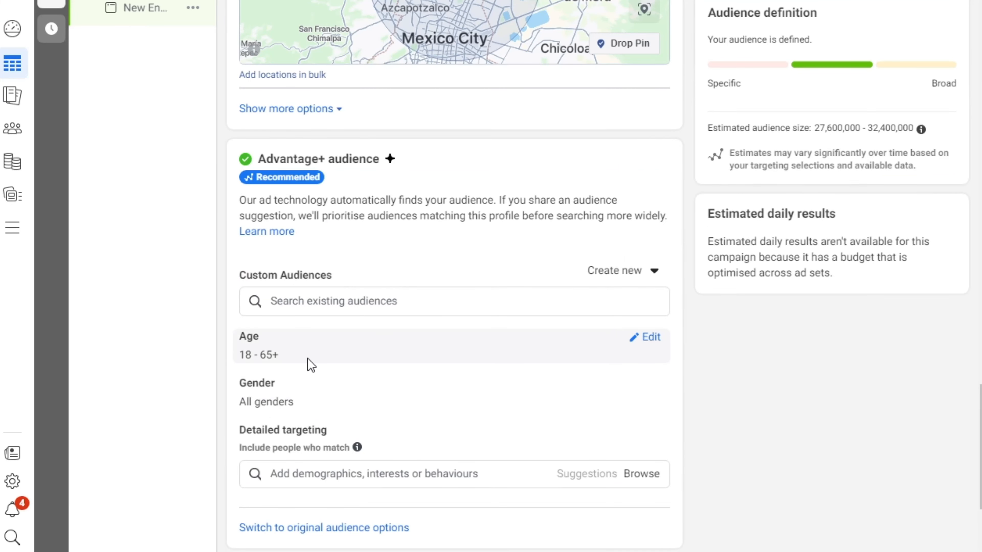
{"action": "left_click", "coordinate": [649, 338]}
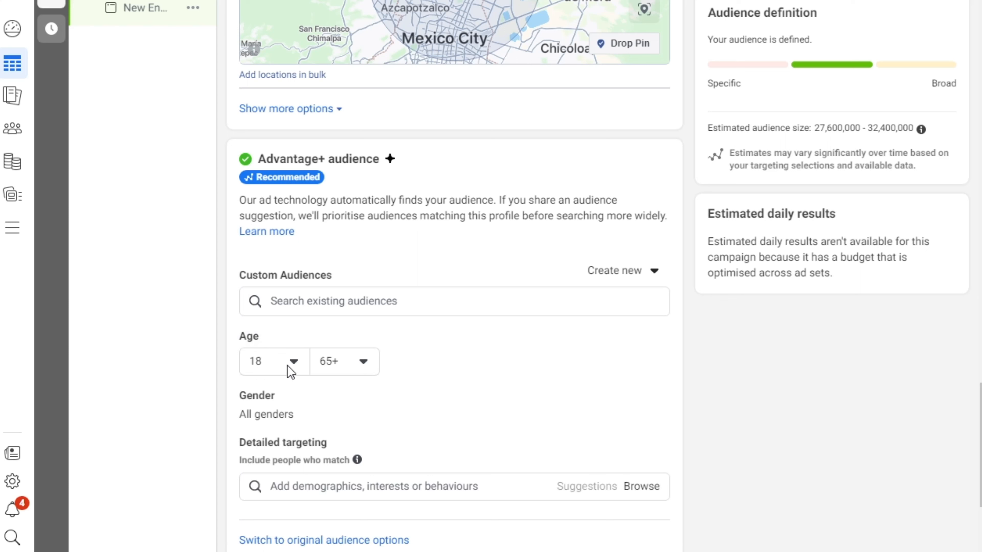
{"action": "left_click", "coordinate": [344, 372]}
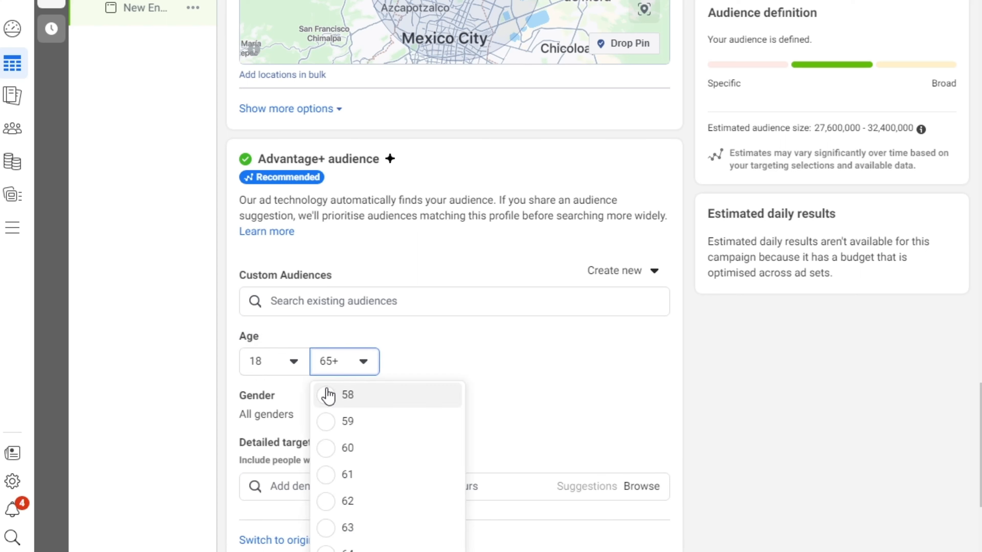
{"action": "scroll", "coordinate": [360, 448], "scroll_direction": "up", "scroll_amount": 8}
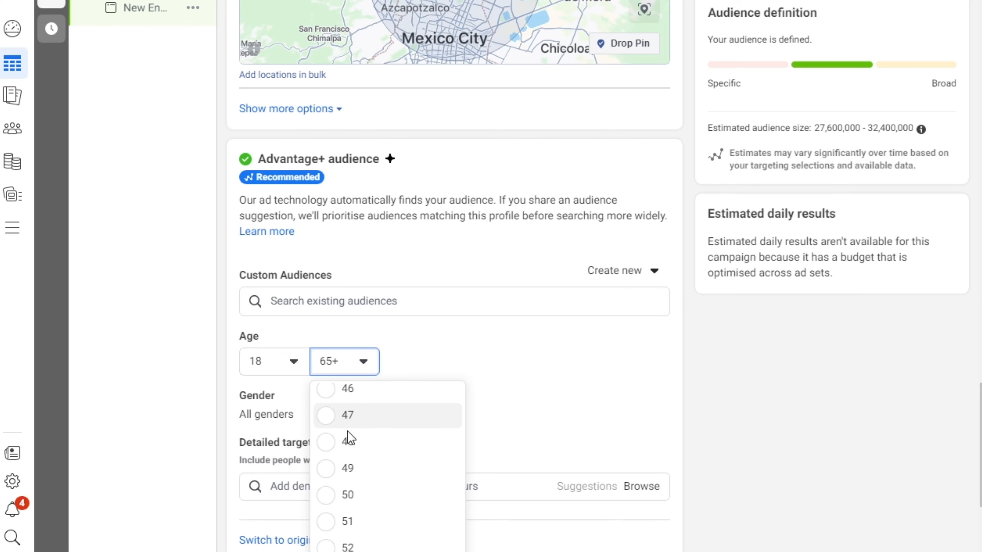
{"action": "left_click", "coordinate": [349, 501]}
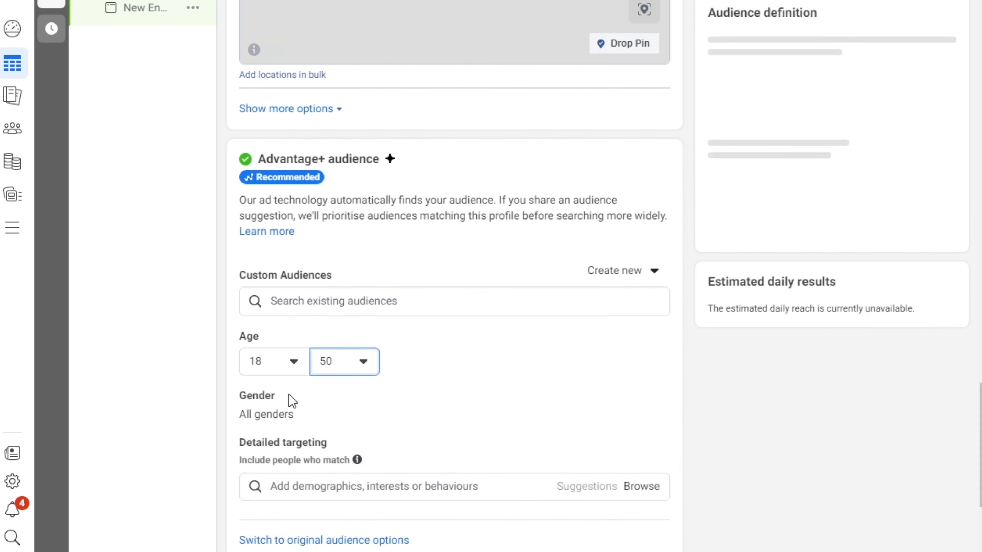
Switch the ad set from Advantage+ placements to Manual placements.
{"action": "scroll", "coordinate": [402, 429], "scroll_direction": "down", "scroll_amount": 4}
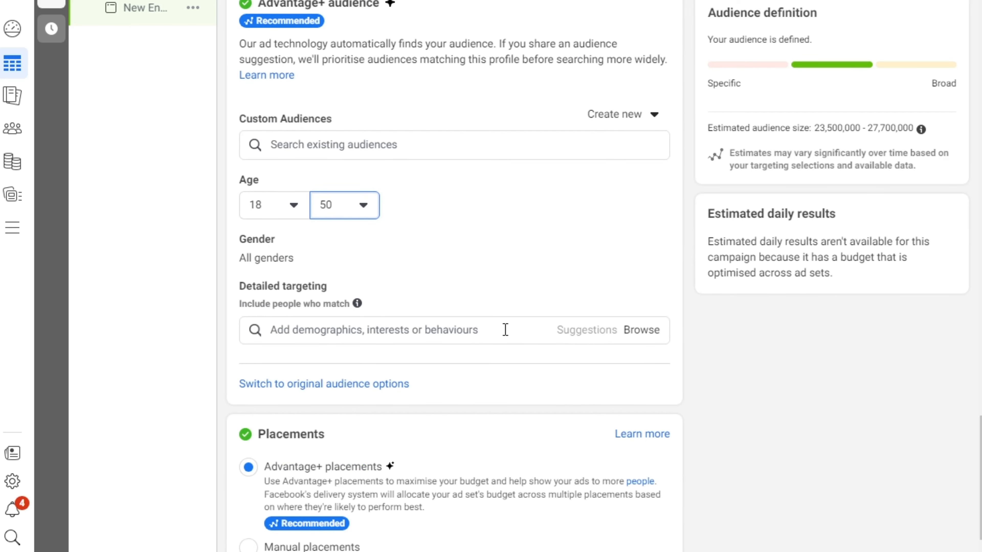
{"action": "left_click", "coordinate": [477, 332]}
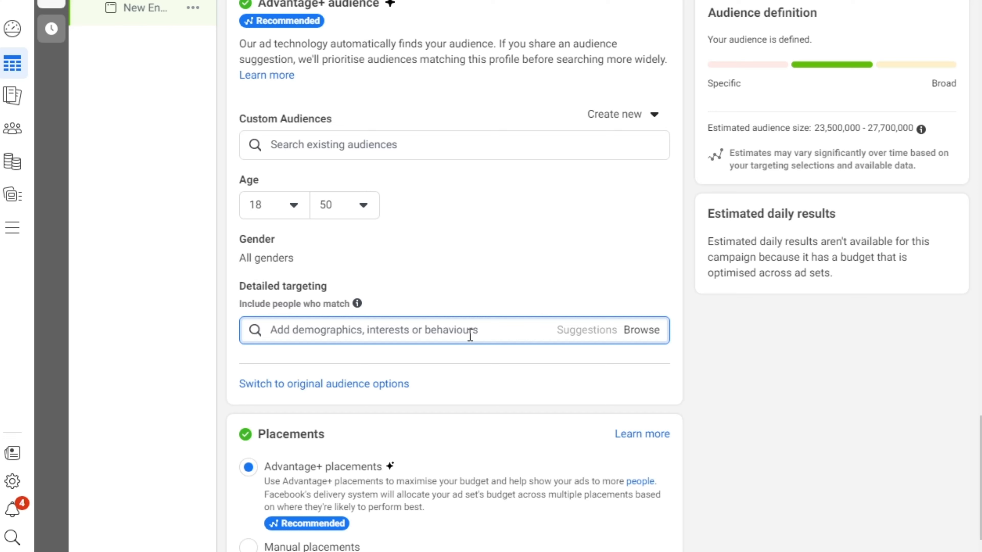
{"action": "scroll", "coordinate": [470, 334], "scroll_direction": "down", "scroll_amount": 2}
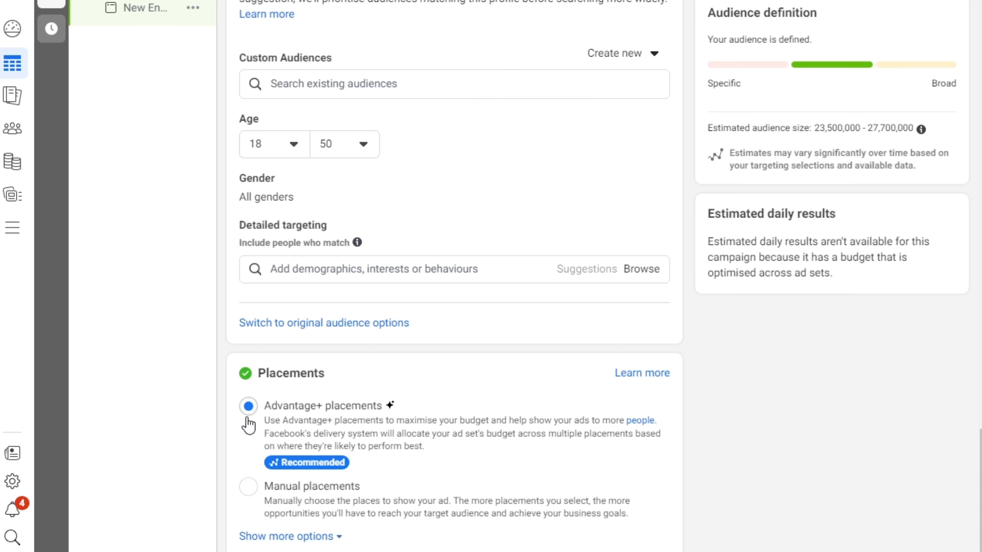
{"action": "left_click", "coordinate": [252, 488]}
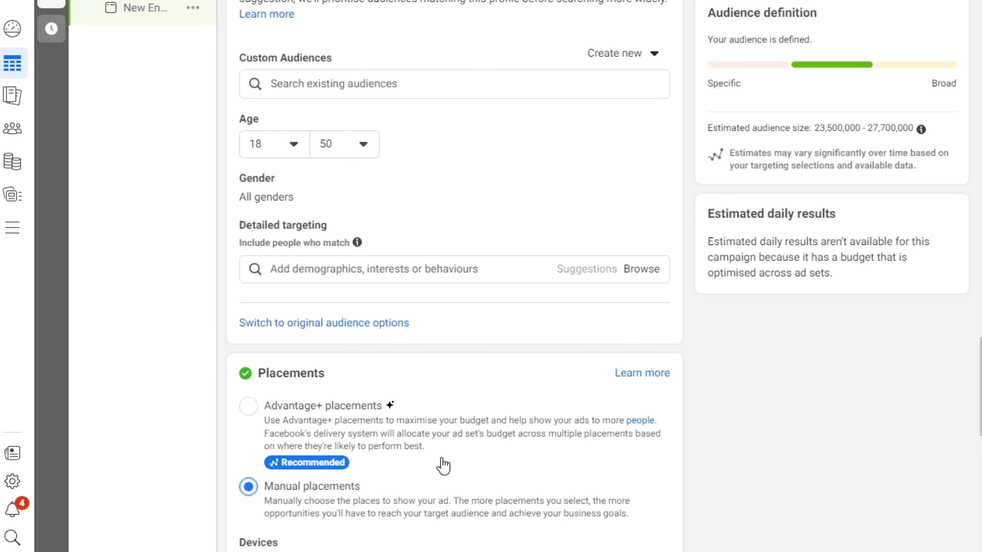
Examine the devices, platforms and individual placement options offered under Manual placements.
{"action": "scroll", "coordinate": [437, 464], "scroll_direction": "down", "scroll_amount": 10}
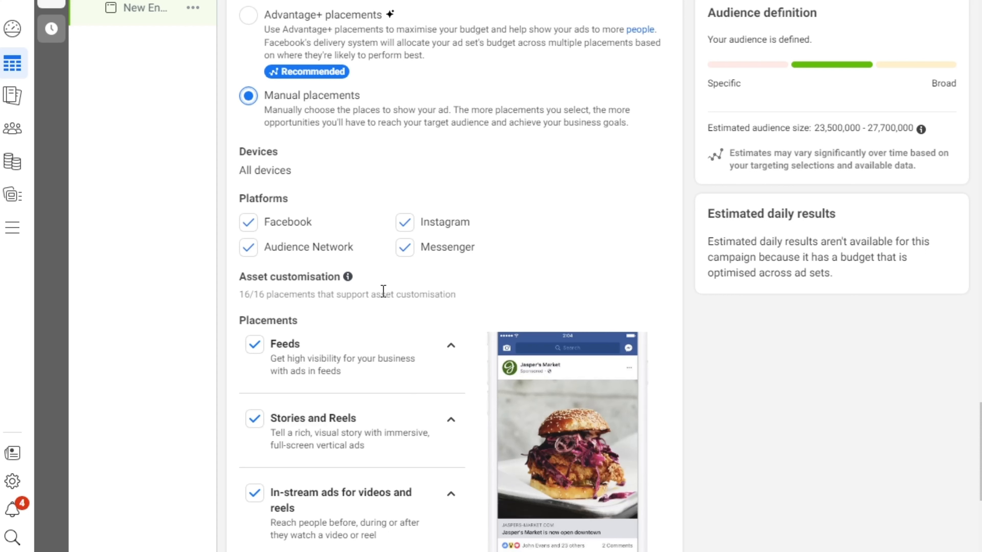
{"action": "left_click_drag", "start_coordinate": [241, 151], "coordinate": [292, 150]}
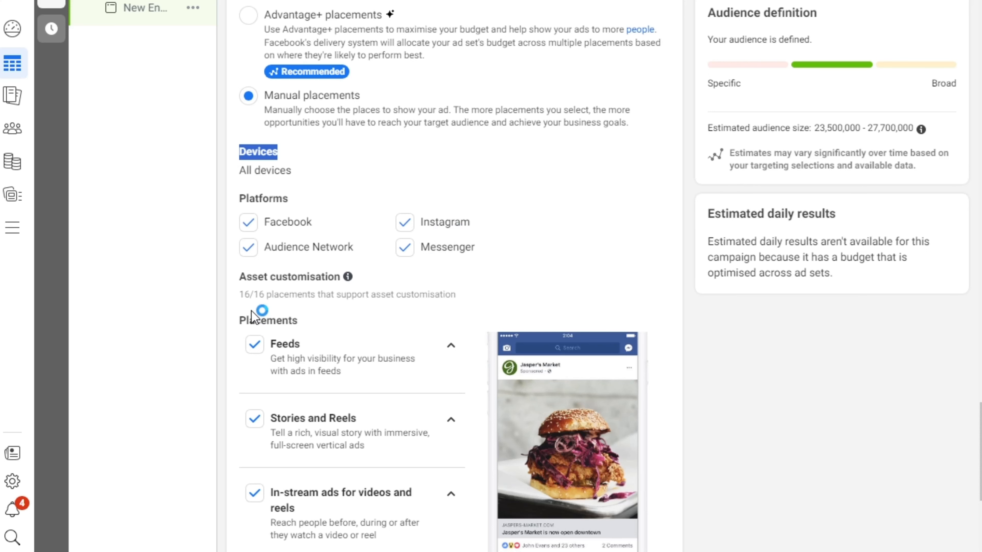
{"action": "scroll", "coordinate": [249, 313], "scroll_direction": "down", "scroll_amount": 5}
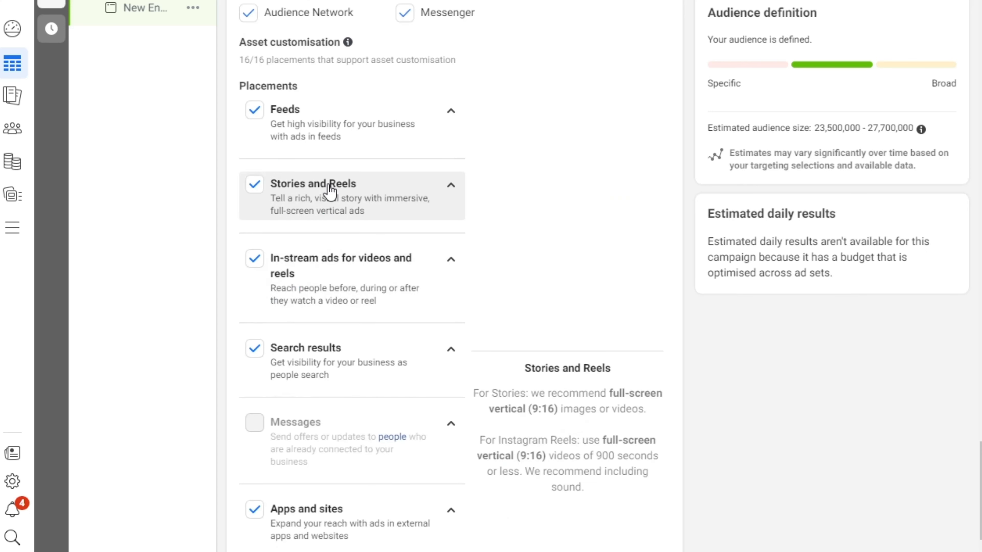
{"action": "scroll", "coordinate": [294, 186], "scroll_direction": "up", "scroll_amount": 2}
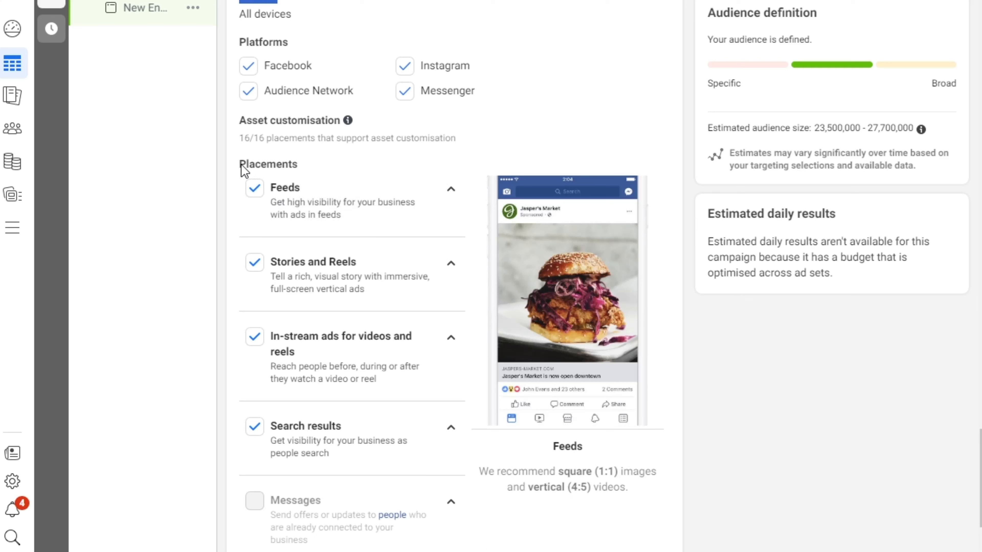
{"action": "left_click_drag", "start_coordinate": [236, 164], "coordinate": [308, 167]}
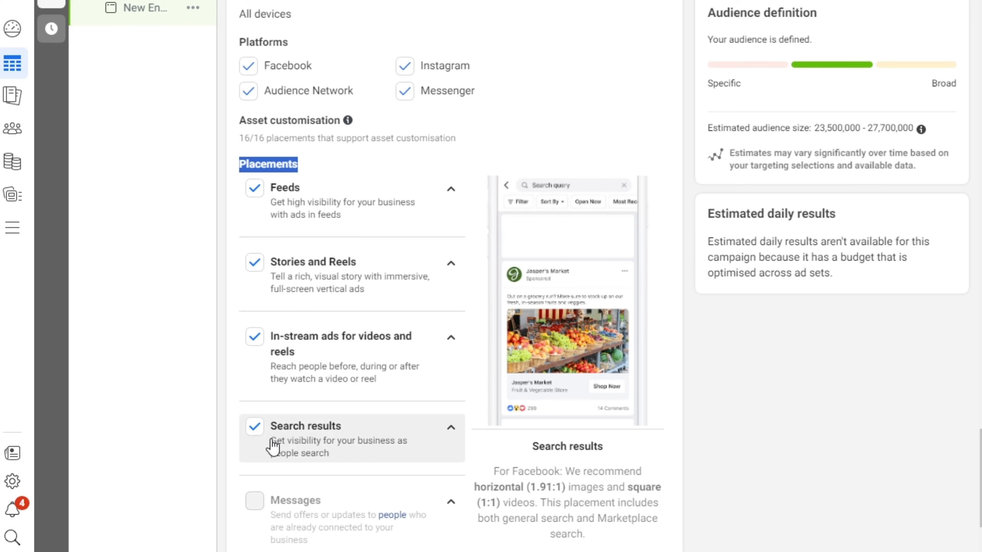
{"action": "scroll", "coordinate": [276, 444], "scroll_direction": "down", "scroll_amount": 4}
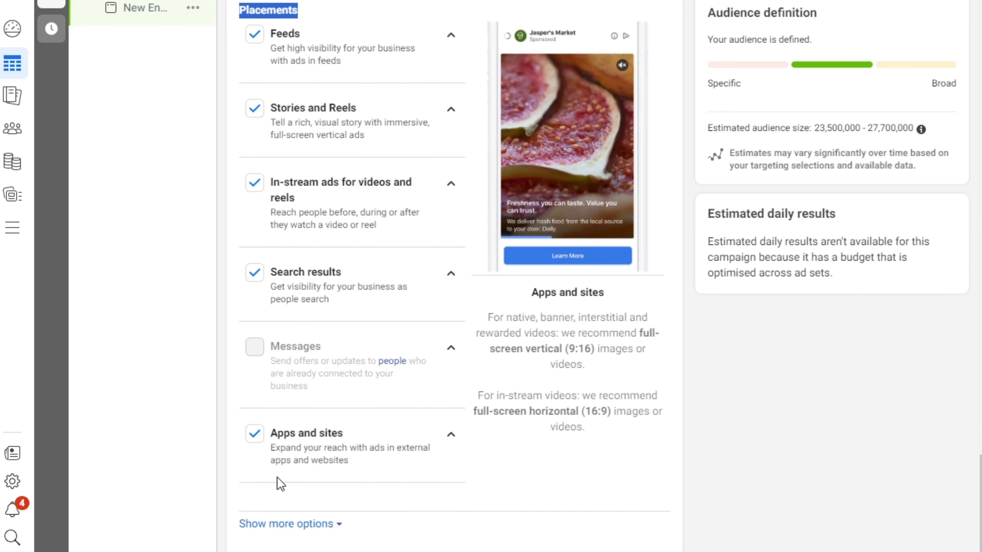
{"action": "scroll", "coordinate": [382, 436], "scroll_direction": "up", "scroll_amount": 1}
{"action": "scroll", "coordinate": [394, 391], "scroll_direction": "up", "scroll_amount": 10}
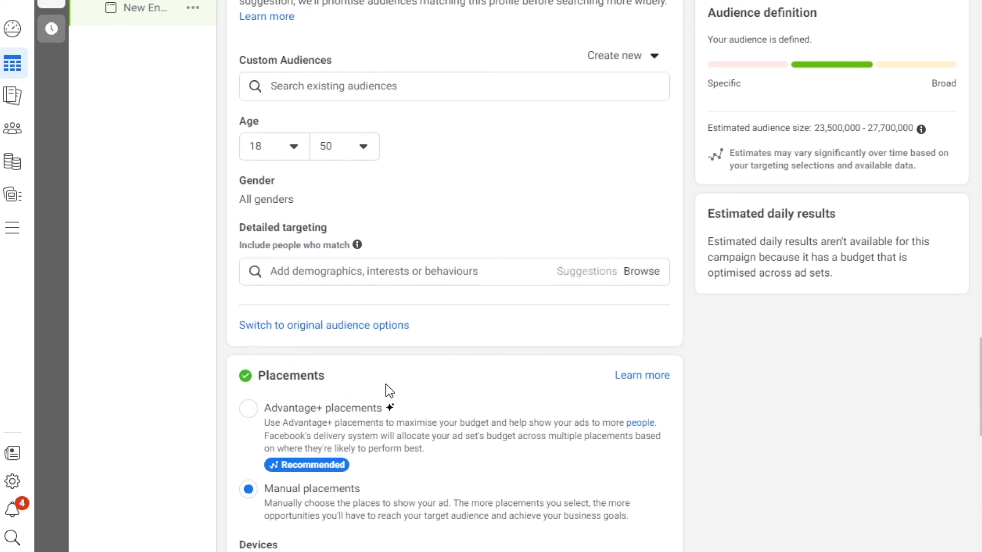
{"action": "scroll", "coordinate": [386, 390], "scroll_direction": "down", "scroll_amount": 4}
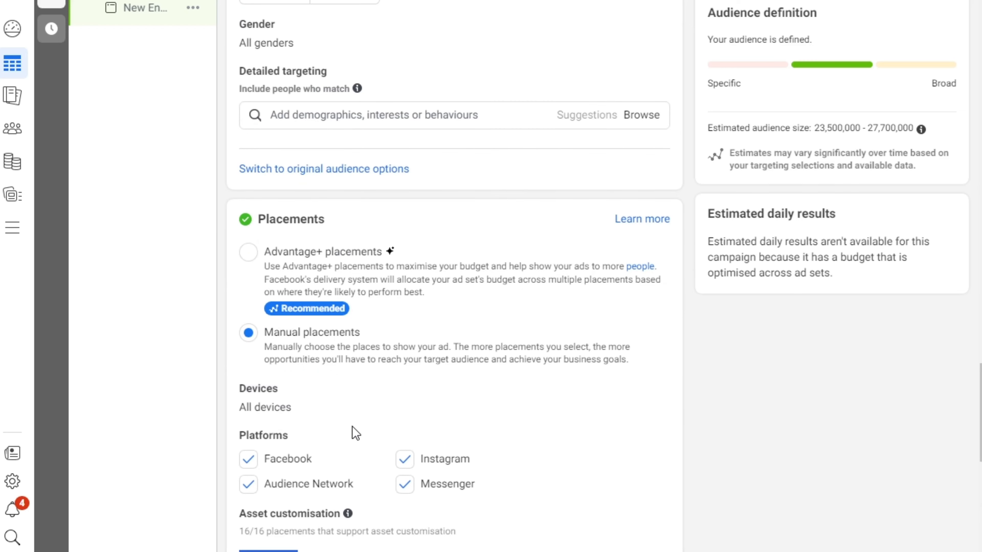
{"action": "scroll", "coordinate": [353, 432], "scroll_direction": "down", "scroll_amount": 4}
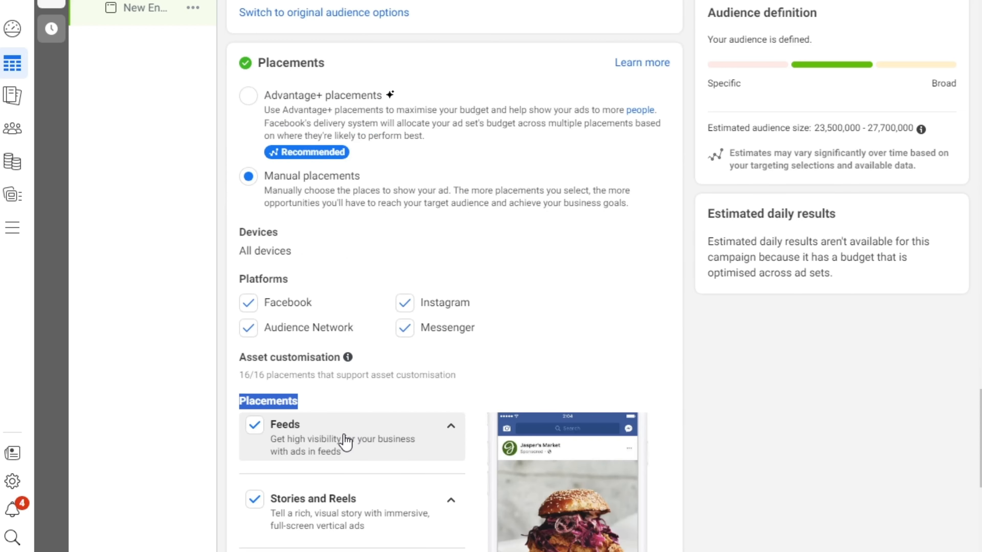
Keep all selected manual placements for the ad set and proceed to the ad-level setup.
{"action": "scroll", "coordinate": [350, 439], "scroll_direction": "down", "scroll_amount": 2}
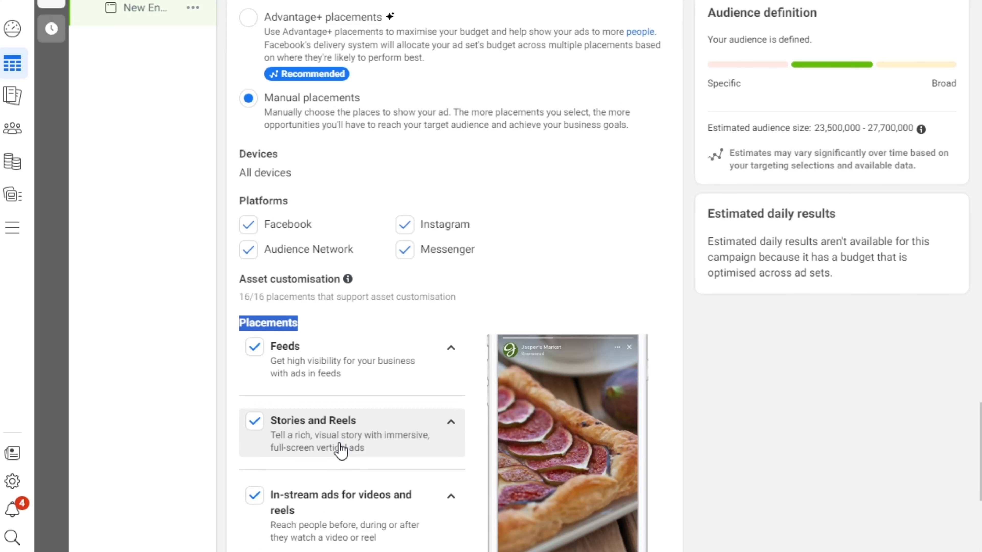
{"action": "scroll", "coordinate": [340, 449], "scroll_direction": "down", "scroll_amount": 4}
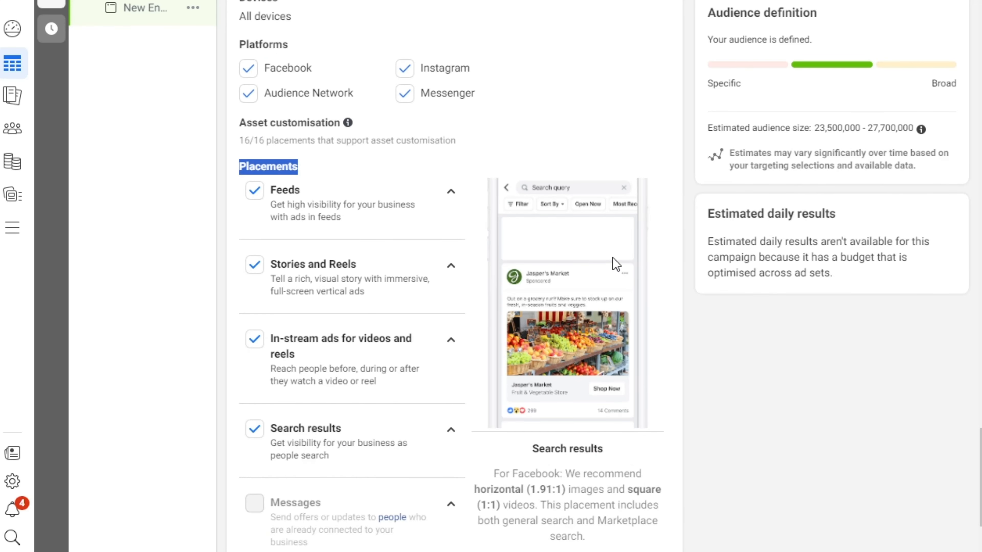
{"action": "scroll", "coordinate": [335, 344], "scroll_direction": "down", "scroll_amount": 4}
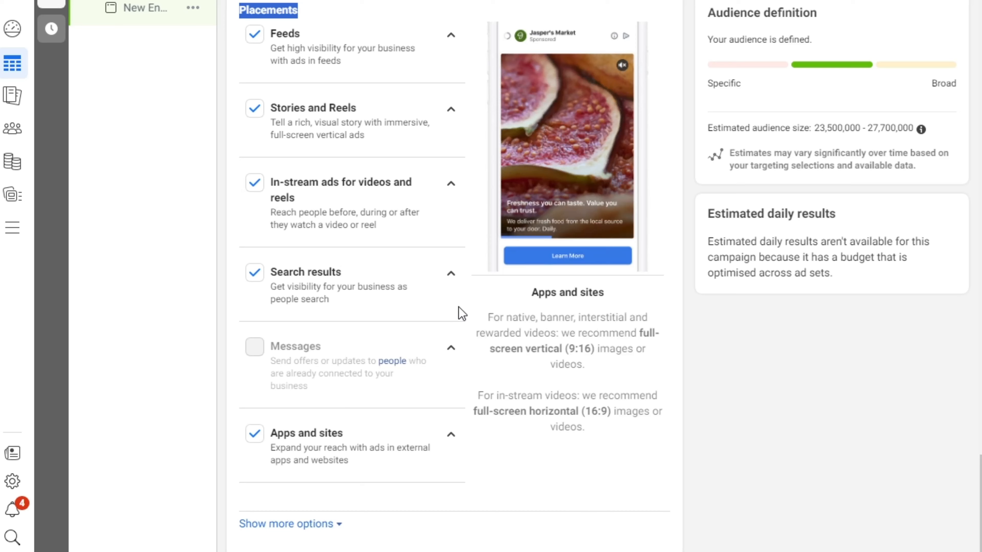
{"action": "scroll", "coordinate": [504, 307], "scroll_direction": "up", "scroll_amount": 13}
{"action": "left_click", "coordinate": [962, 535]}
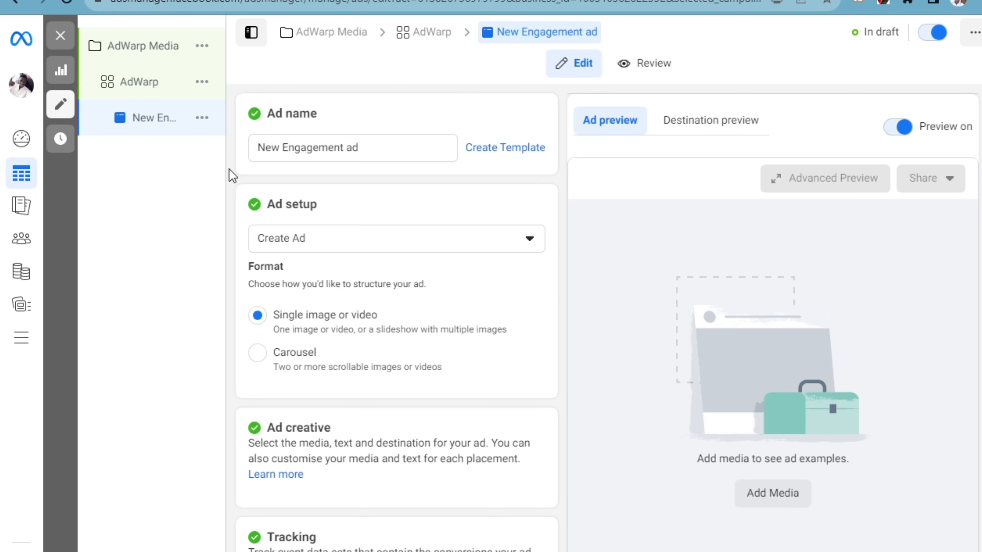
Rename the new engagement ad as AdWarp.
{"action": "left_click_drag", "start_coordinate": [370, 147], "coordinate": [193, 144]}
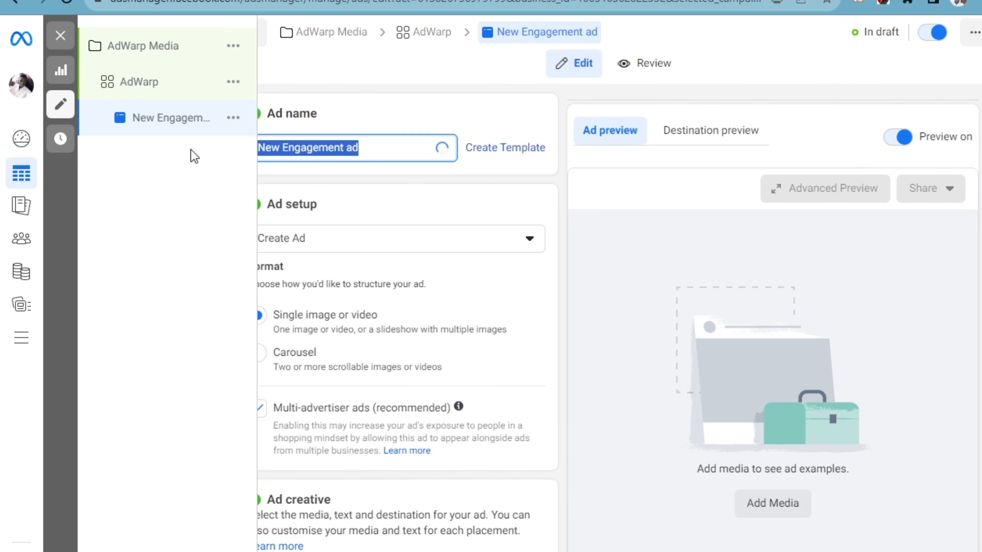
{"action": "type", "text": "AdWarp Media"}
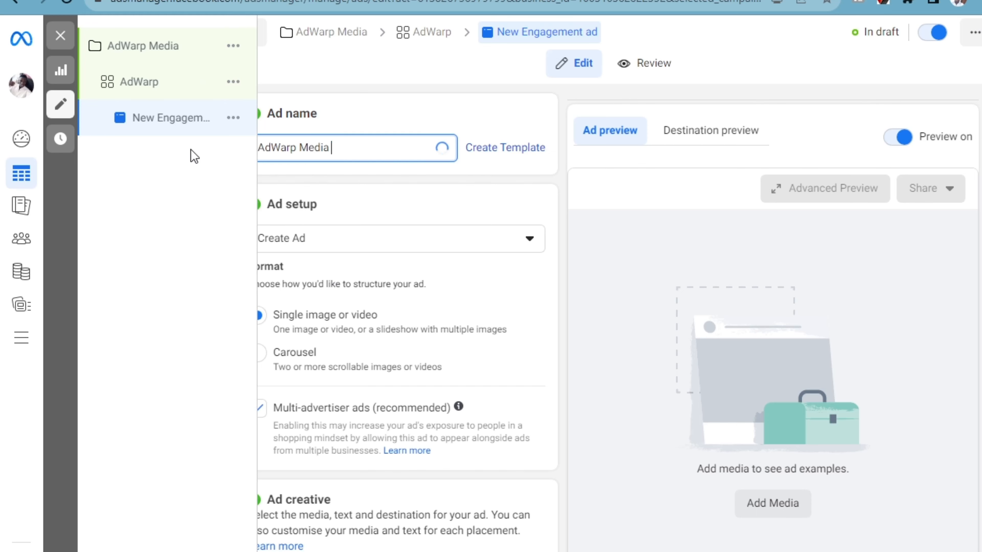
{"action": "key", "text": "BackSpace"}
{"action": "key", "text": "BackSpace"}
{"action": "key", "text": "BackSpace"}
{"action": "key", "text": "BackSpace"}
{"action": "key", "text": "BackSpace"}
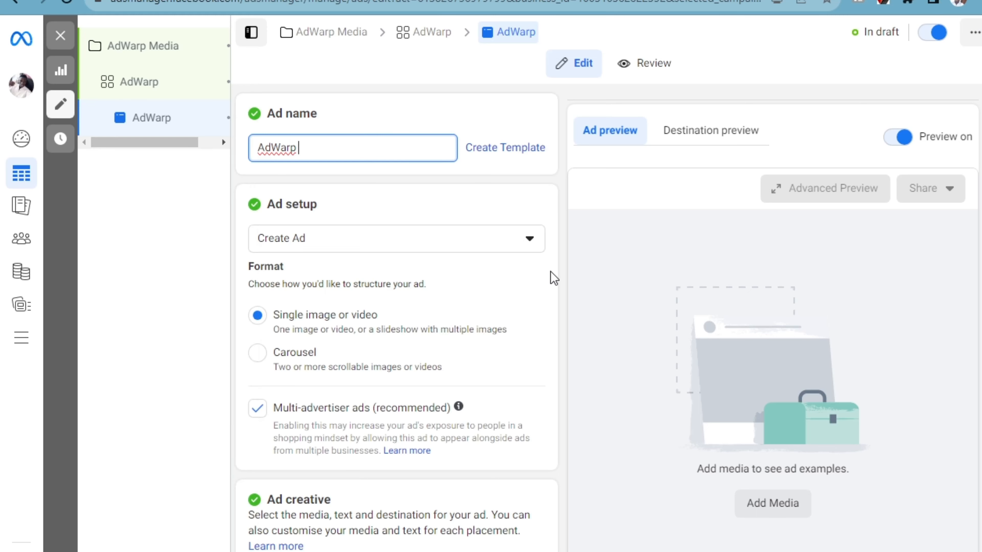
{"action": "left_click", "coordinate": [591, 244]}
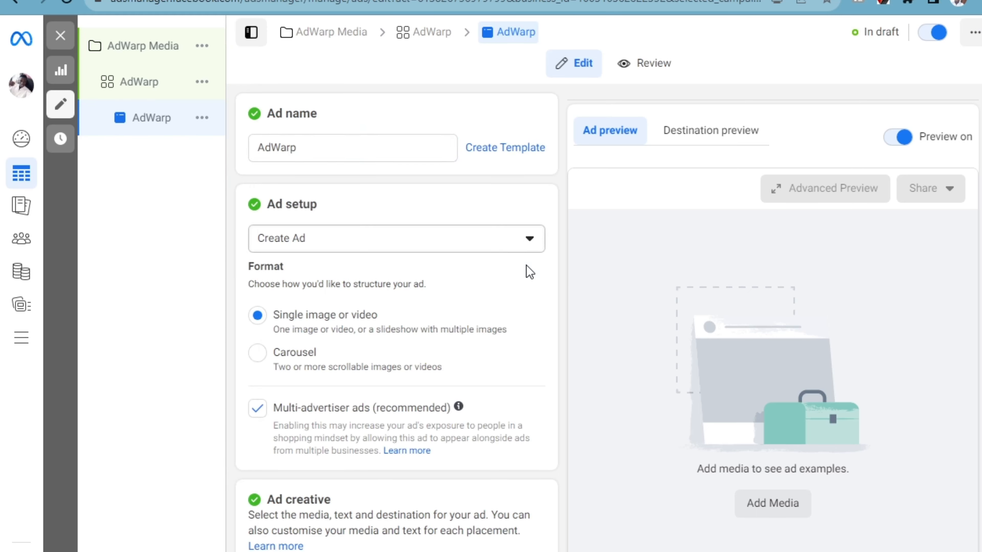
Keep Create Ad as the ad setup method and Single image or video as the format.
{"action": "left_click", "coordinate": [530, 240]}
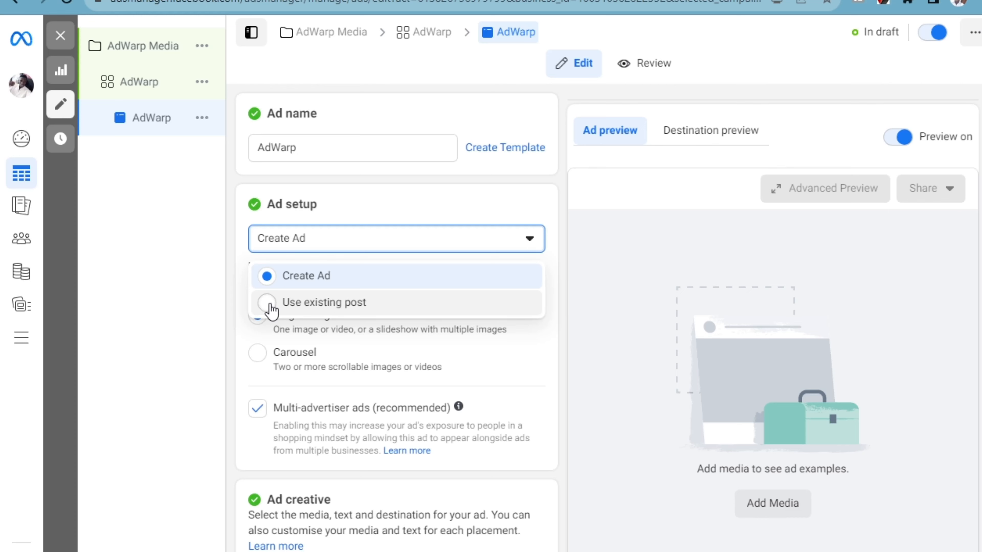
{"action": "left_click", "coordinate": [296, 281]}
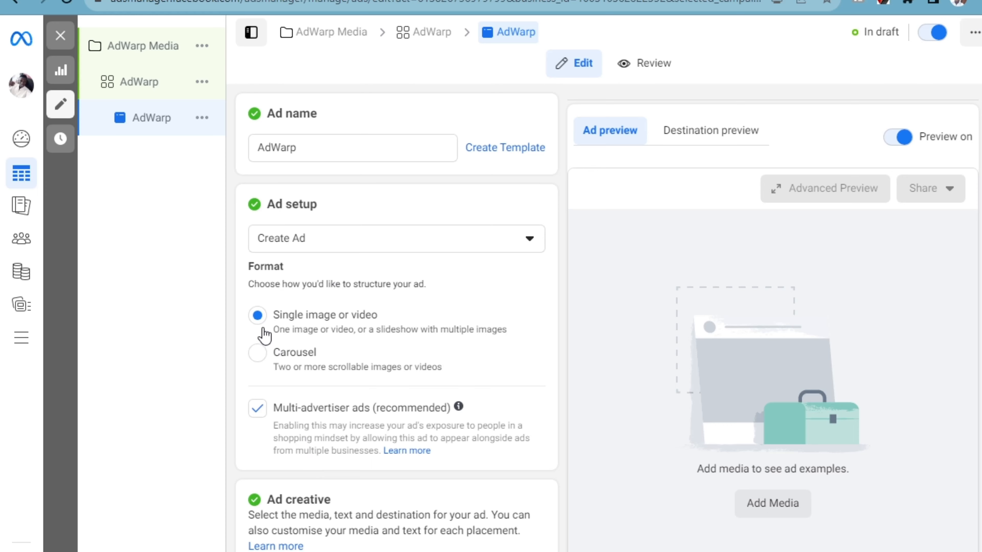
{"action": "left_click", "coordinate": [258, 314]}
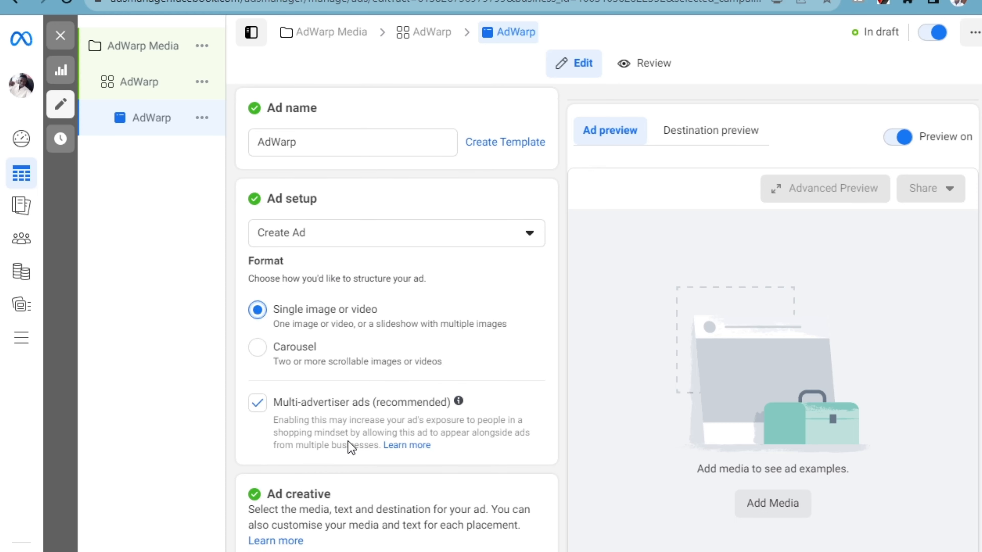
Add the 1080 × 1080 SMM Marketing image from the account images as the ad's media.
{"action": "scroll", "coordinate": [351, 445], "scroll_direction": "down", "scroll_amount": 5}
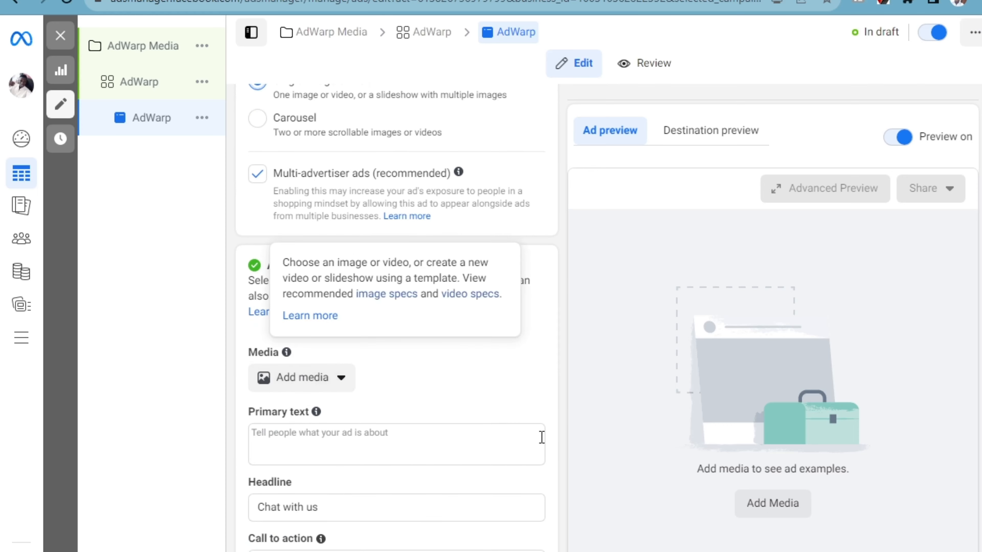
{"action": "left_click", "coordinate": [302, 385]}
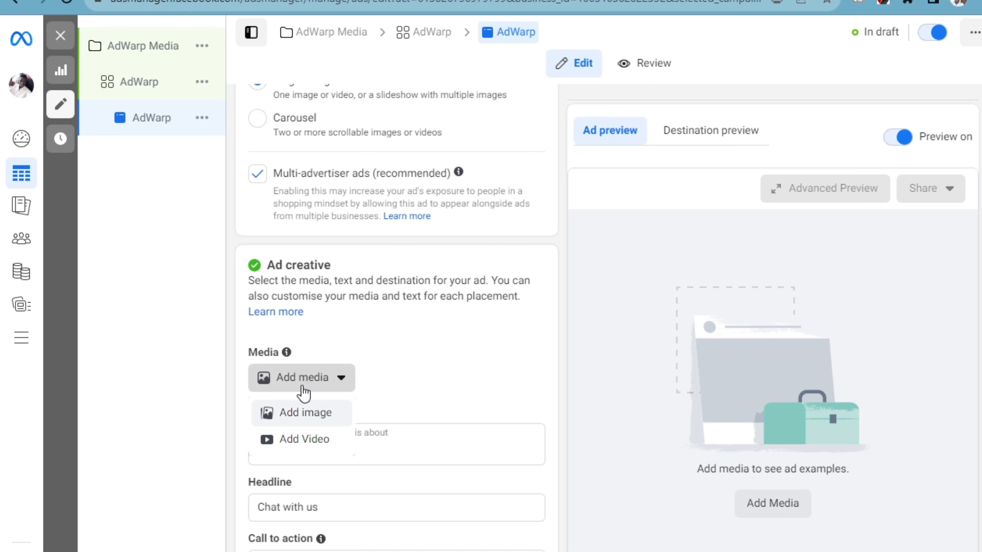
{"action": "left_click", "coordinate": [294, 418]}
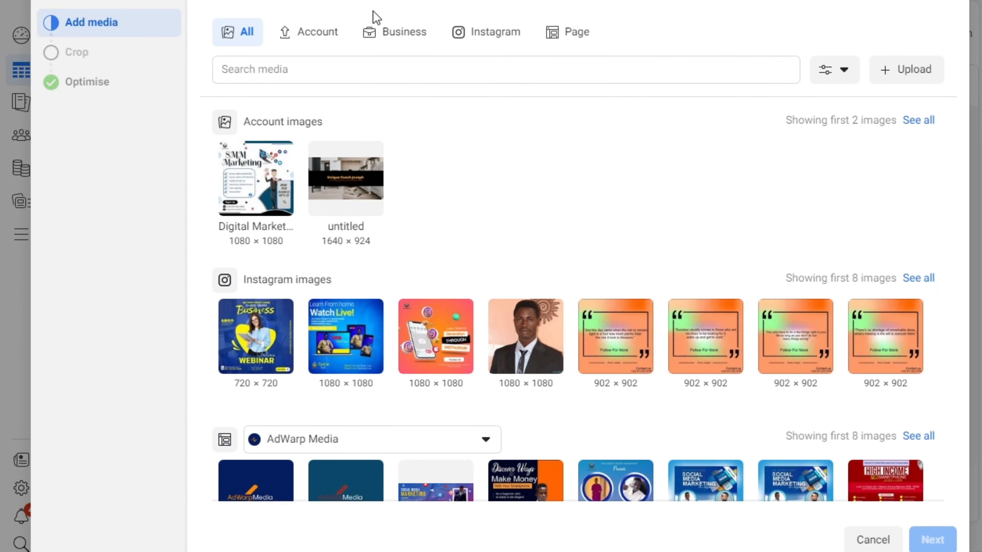
{"action": "left_click", "coordinate": [495, 39]}
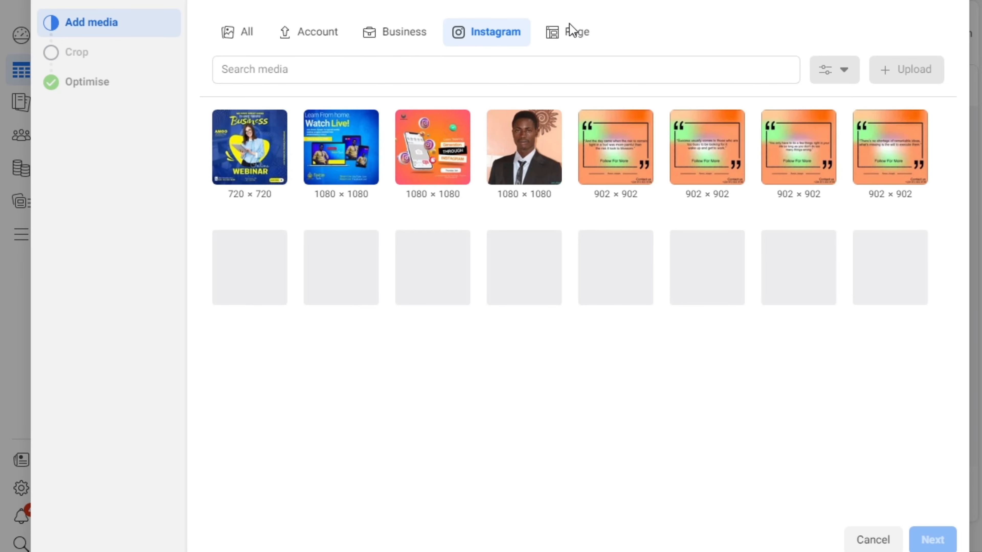
{"action": "left_click", "coordinate": [247, 39]}
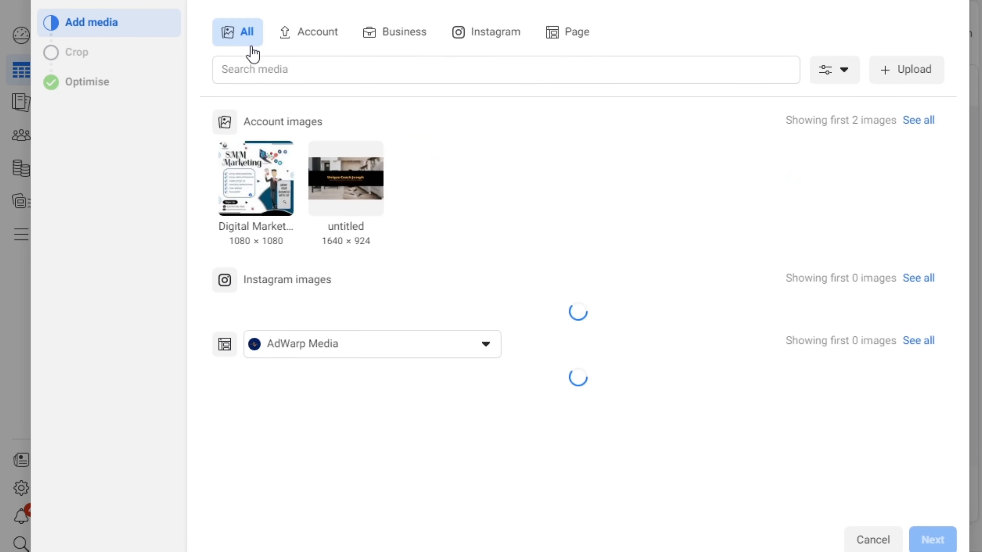
{"action": "left_click", "coordinate": [267, 207]}
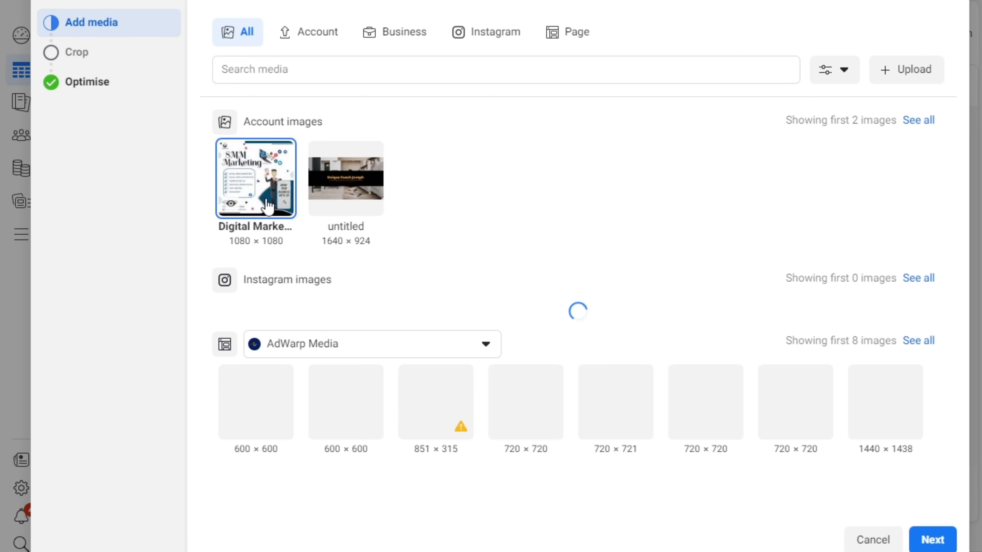
{"action": "left_click", "coordinate": [935, 541]}
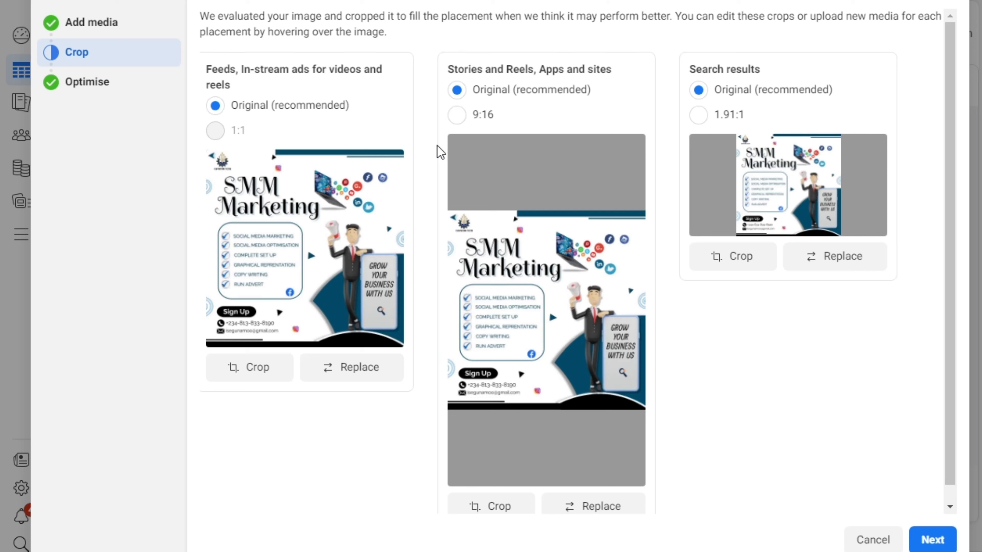
Keep the original recommended crop for every placement group and continue to the creative optimisations.
{"action": "left_click_drag", "start_coordinate": [202, 77], "coordinate": [623, 92]}
{"action": "left_click", "coordinate": [690, 73]}
{"action": "left_click_drag", "start_coordinate": [692, 69], "coordinate": [772, 77]}
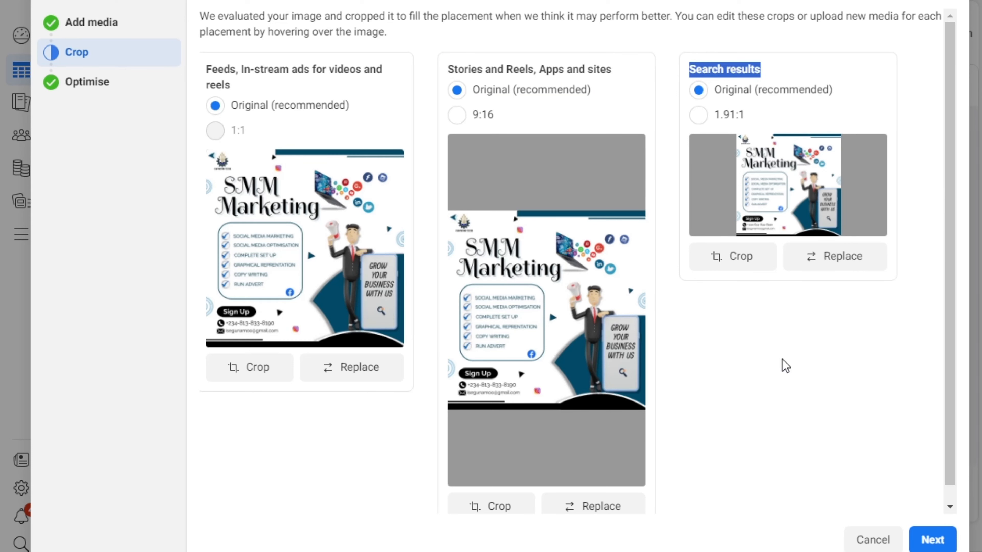
{"action": "left_click", "coordinate": [924, 540]}
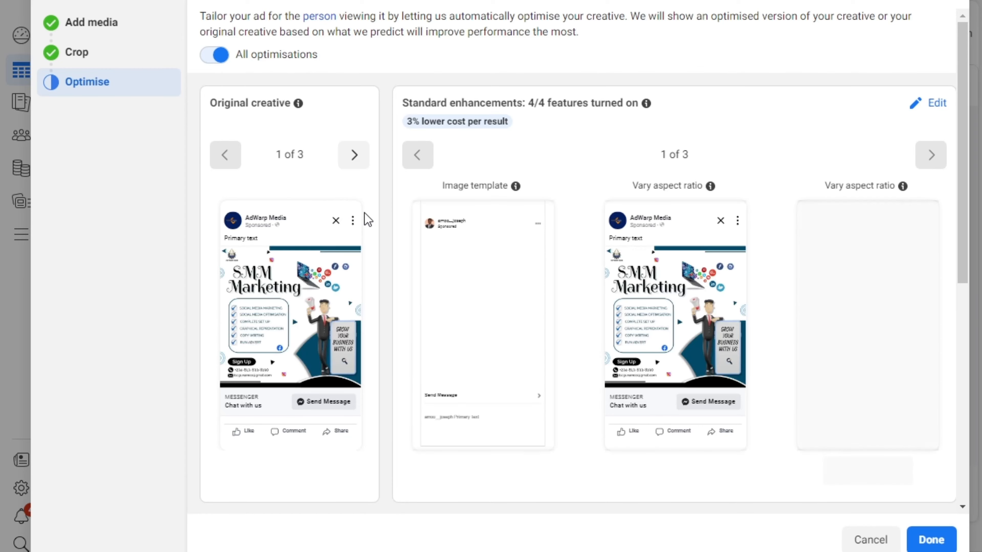
Review the standard enhancements, image filter and music, and finish the media setup with all optimisations on.
{"action": "scroll", "coordinate": [364, 215], "scroll_direction": "down", "scroll_amount": 2}
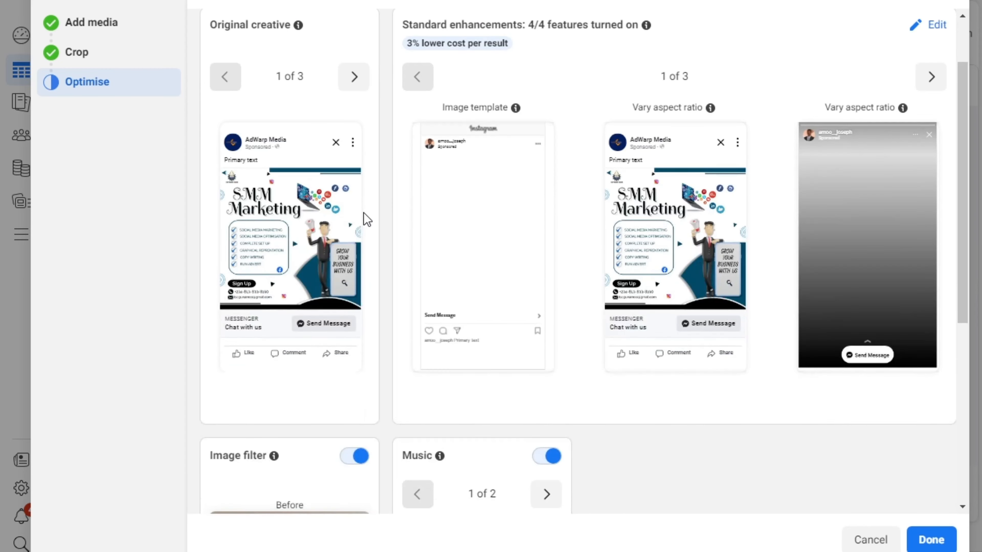
{"action": "scroll", "coordinate": [543, 478], "scroll_direction": "down", "scroll_amount": 6}
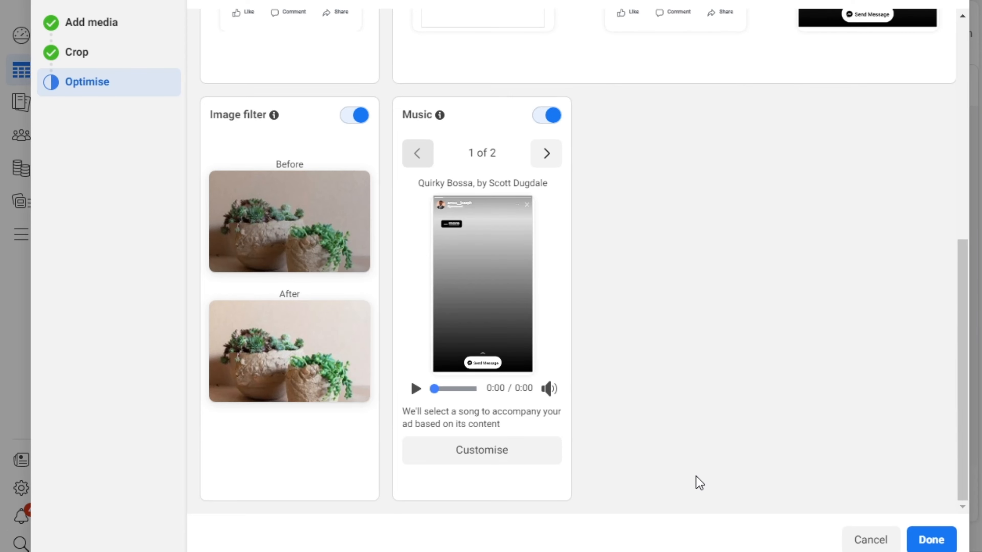
{"action": "scroll", "coordinate": [776, 455], "scroll_direction": "up", "scroll_amount": 3}
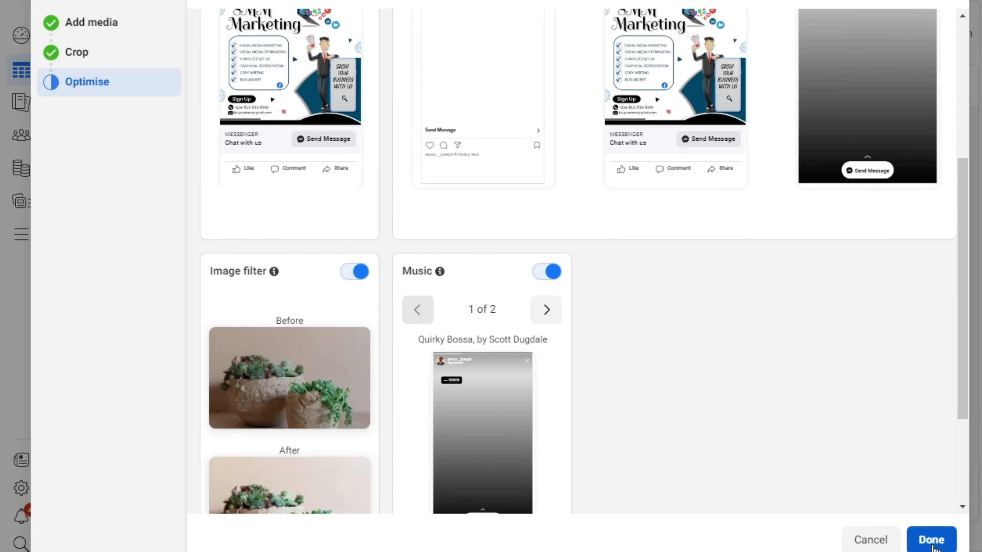
{"action": "left_click", "coordinate": [930, 542]}
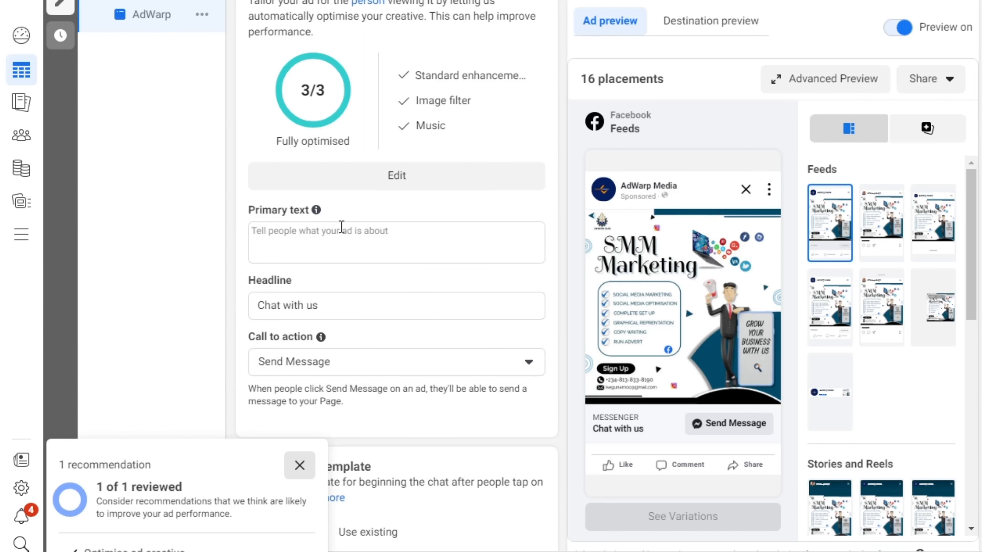
Enter "Leverage The World Of Social Media Marketing" as the ad's primary text.
{"action": "left_click", "coordinate": [363, 253]}
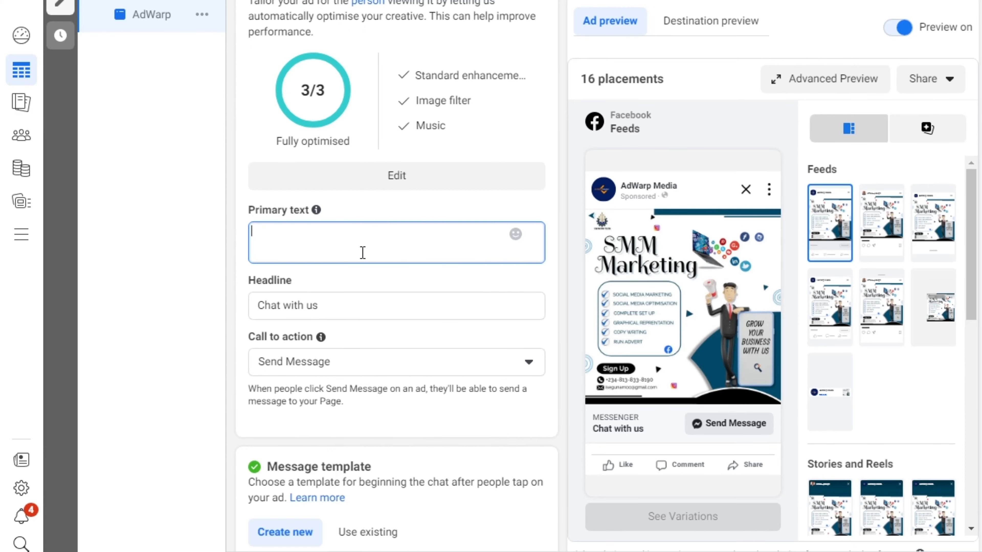
{"action": "left_click", "coordinate": [315, 279]}
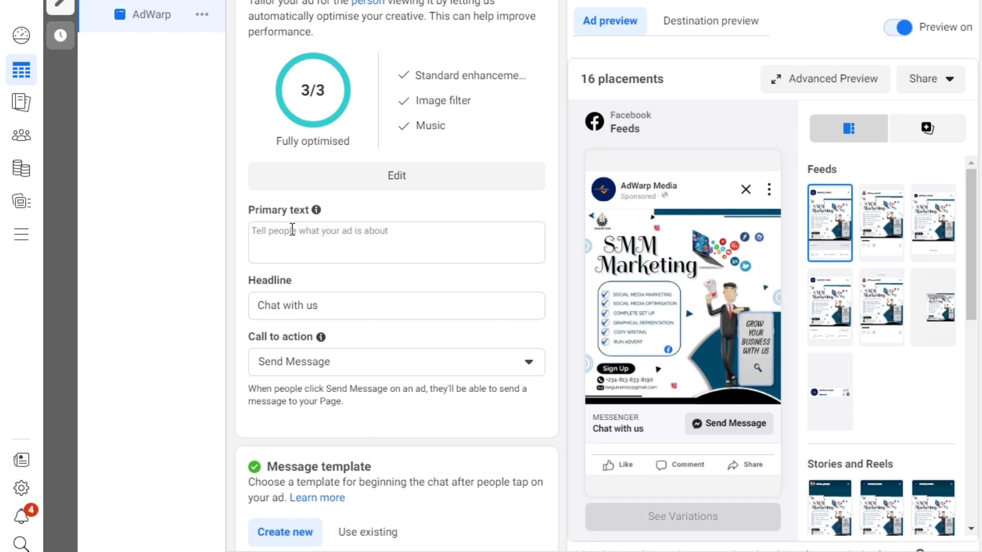
{"action": "left_click", "coordinate": [277, 237]}
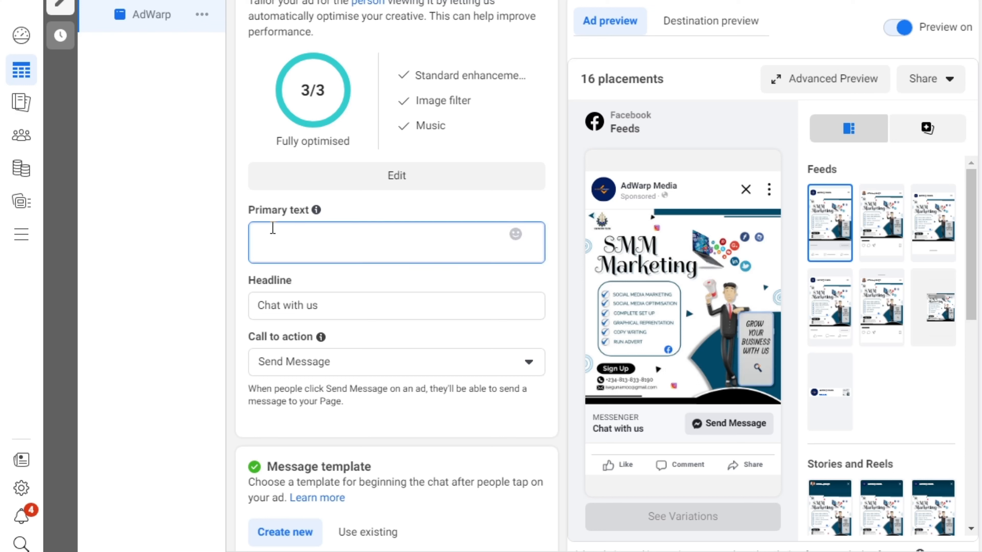
{"action": "type", "text": "Leverage The World Of Social Media"}
{"action": "type", "text": "Marke"}
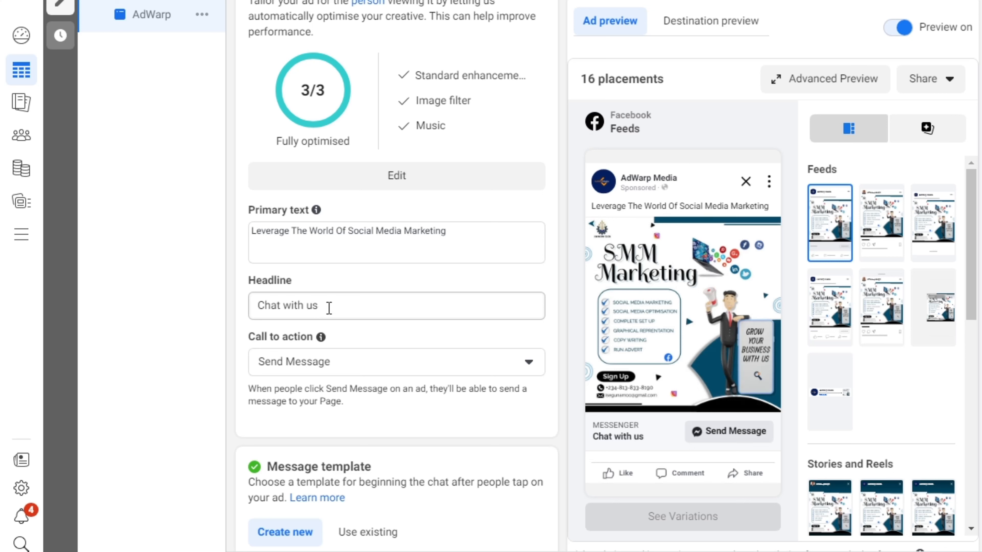
Try Contact Us as the ad's call to action and switch it back to Send Message.
{"action": "left_click", "coordinate": [333, 310]}
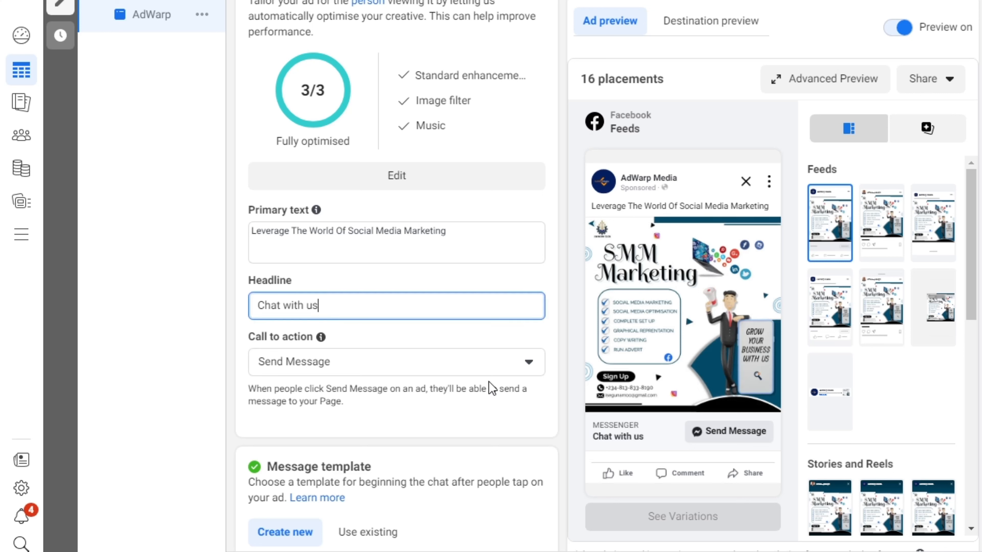
{"action": "left_click", "coordinate": [340, 369]}
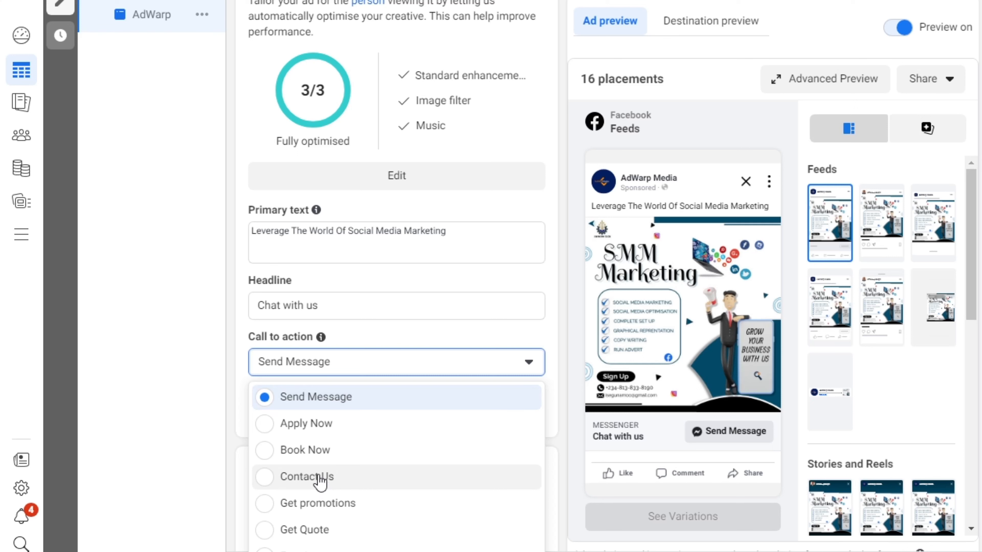
{"action": "left_click", "coordinate": [318, 478]}
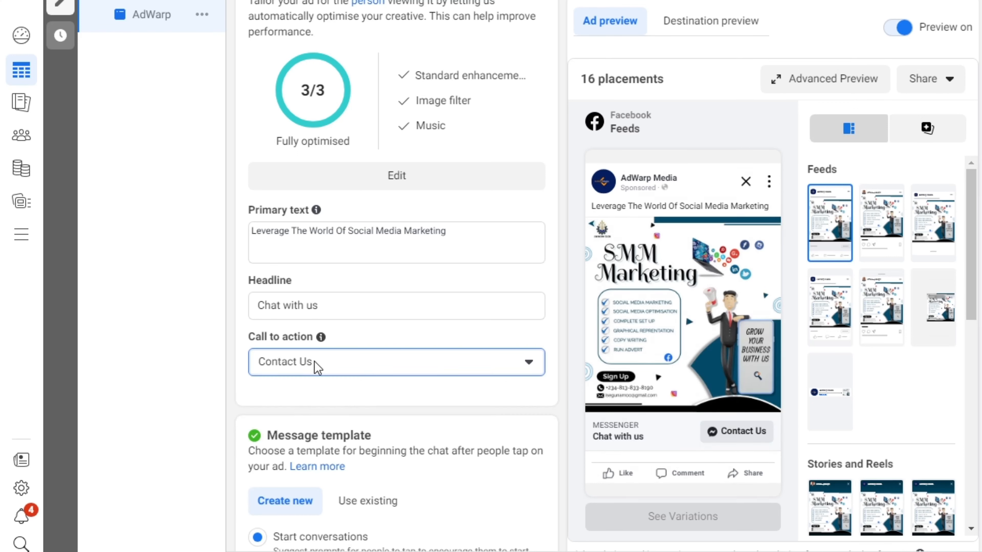
{"action": "left_click", "coordinate": [327, 367]}
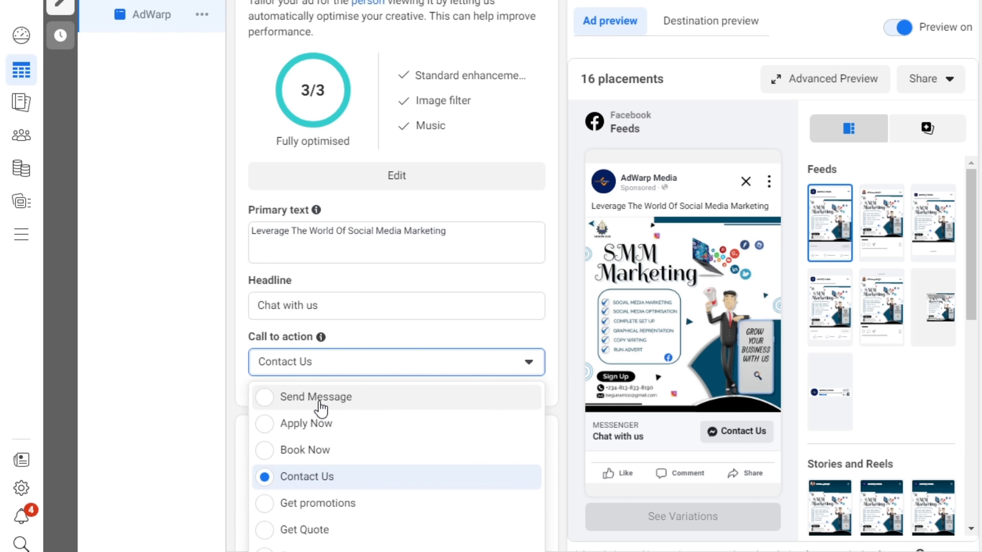
{"action": "left_click", "coordinate": [321, 394]}
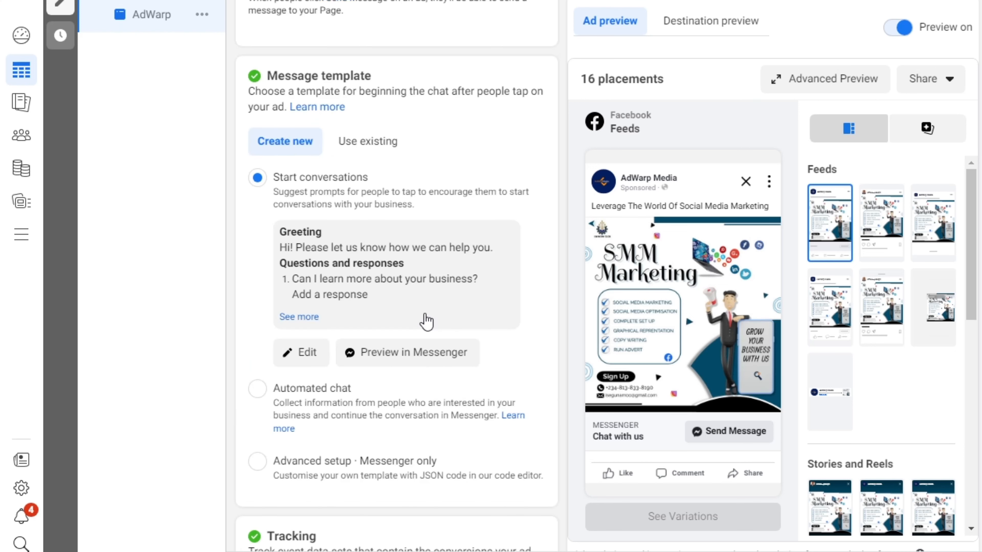
Open the Start conversations template for editing, preview its greeting and questions in WhatsApp and Instagram, and close it without changes.
{"action": "scroll", "coordinate": [426, 320], "scroll_direction": "down", "scroll_amount": 2}
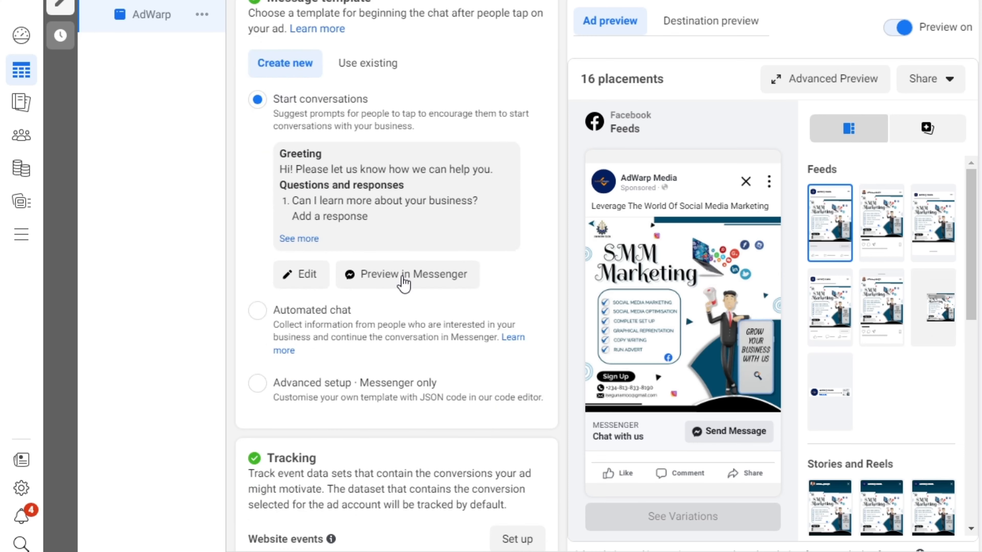
{"action": "scroll", "coordinate": [403, 284], "scroll_direction": "up", "scroll_amount": 2}
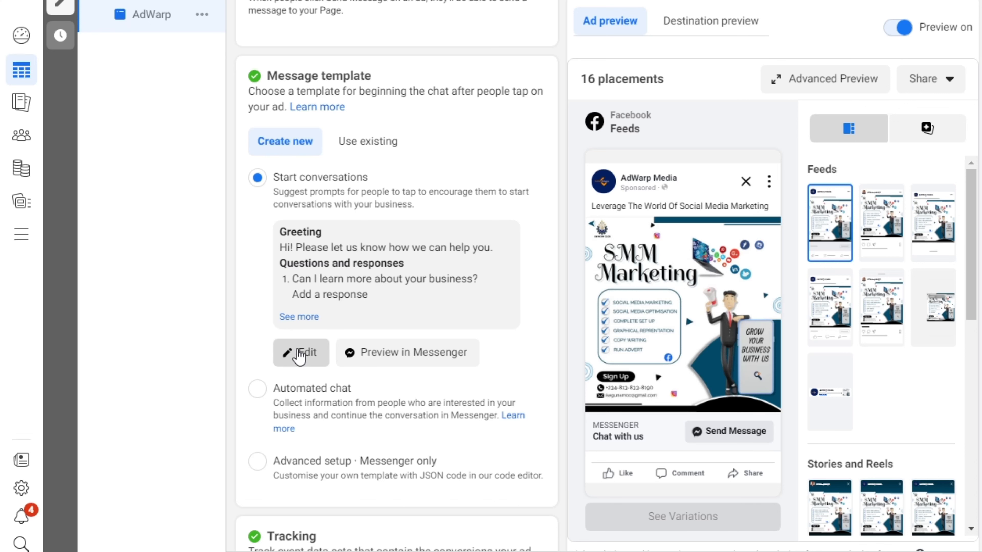
{"action": "left_click", "coordinate": [307, 350]}
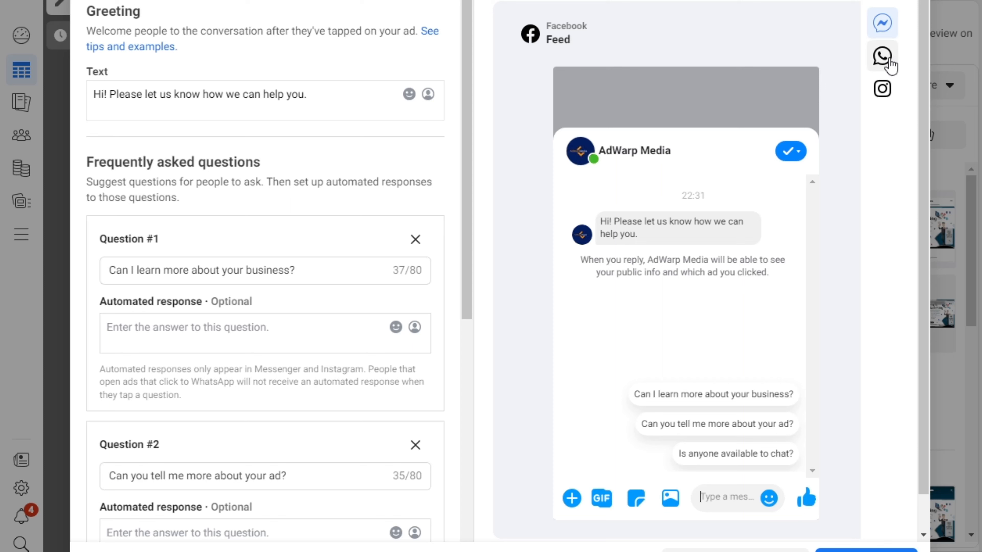
{"action": "left_click", "coordinate": [883, 58]}
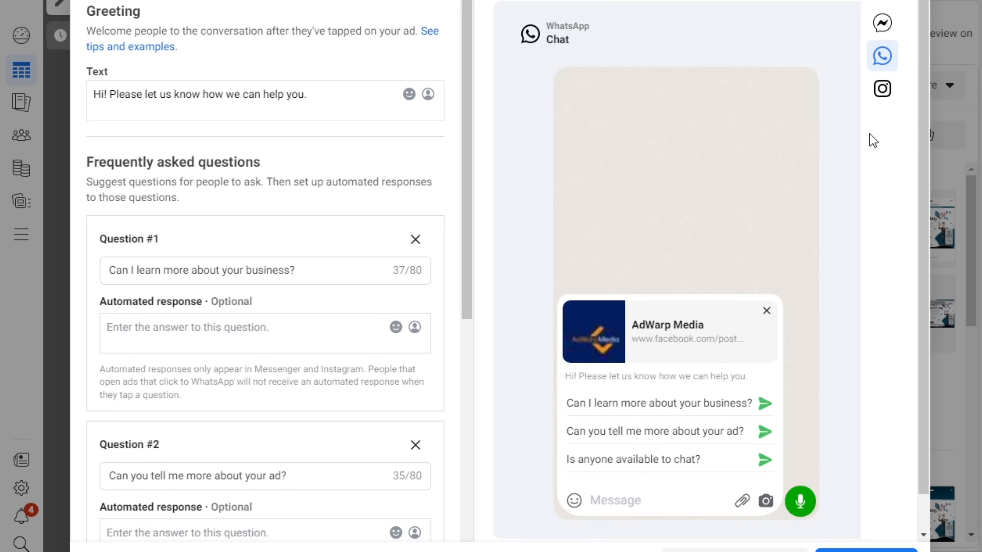
{"action": "left_click", "coordinate": [882, 90]}
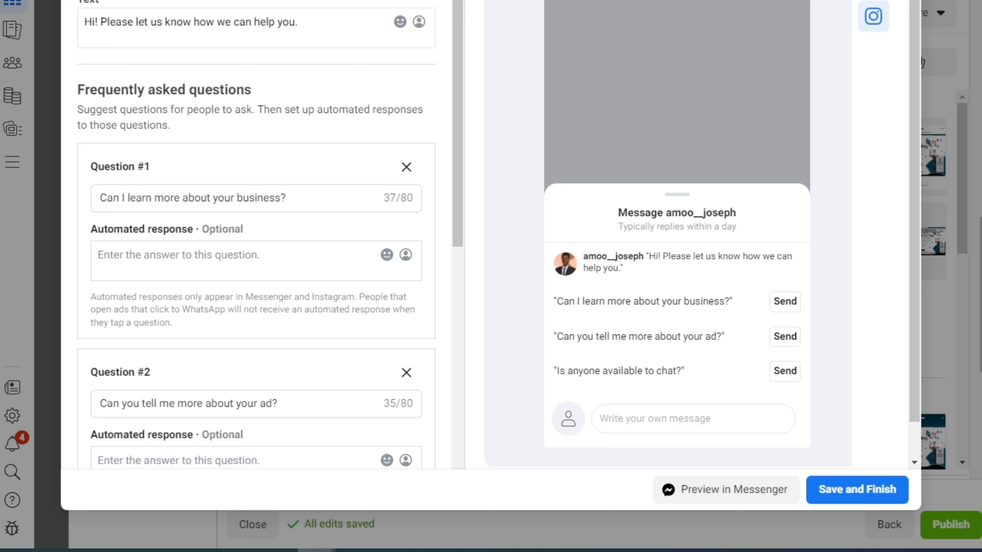
{"action": "left_click", "coordinate": [902, 0]}
Review the ad's tracking options, message template, creative and format settings.
{"action": "scroll", "coordinate": [483, 257], "scroll_direction": "down", "scroll_amount": 2}
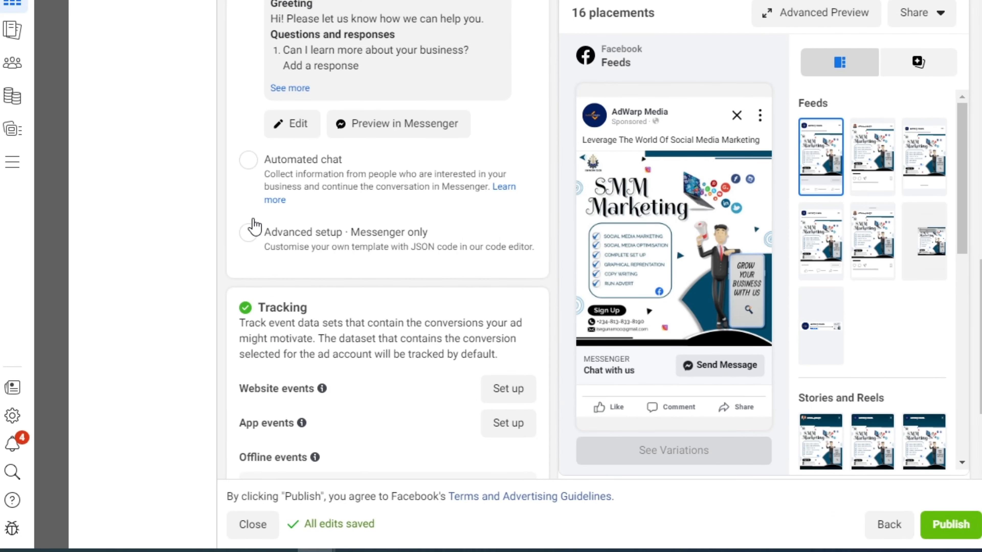
{"action": "scroll", "coordinate": [252, 223], "scroll_direction": "down", "scroll_amount": 4}
{"action": "mouse_move", "coordinate": [315, 269]}
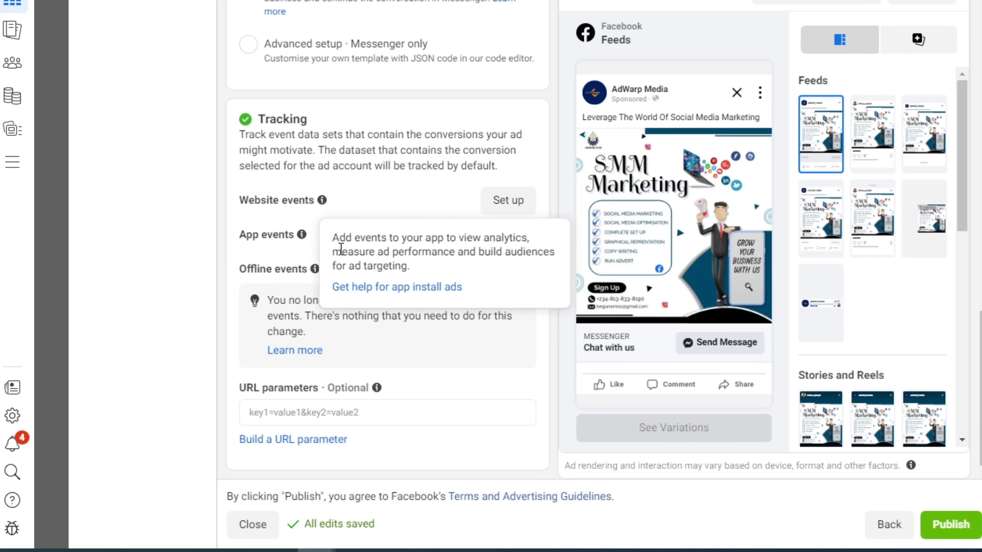
{"action": "scroll", "coordinate": [356, 209], "scroll_direction": "up", "scroll_amount": 1}
{"action": "scroll", "coordinate": [356, 174], "scroll_direction": "up", "scroll_amount": 20}
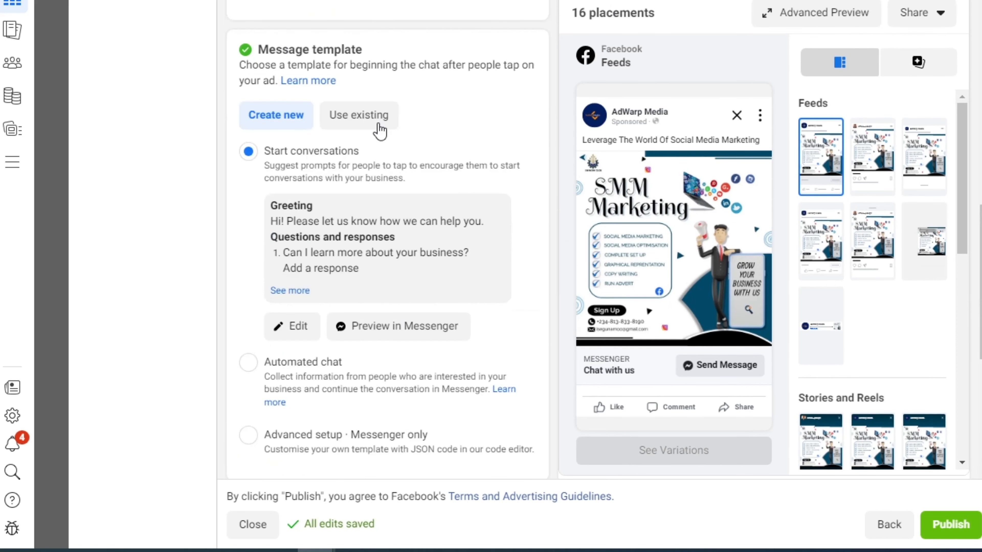
{"action": "scroll", "coordinate": [392, 100], "scroll_direction": "up", "scroll_amount": 4}
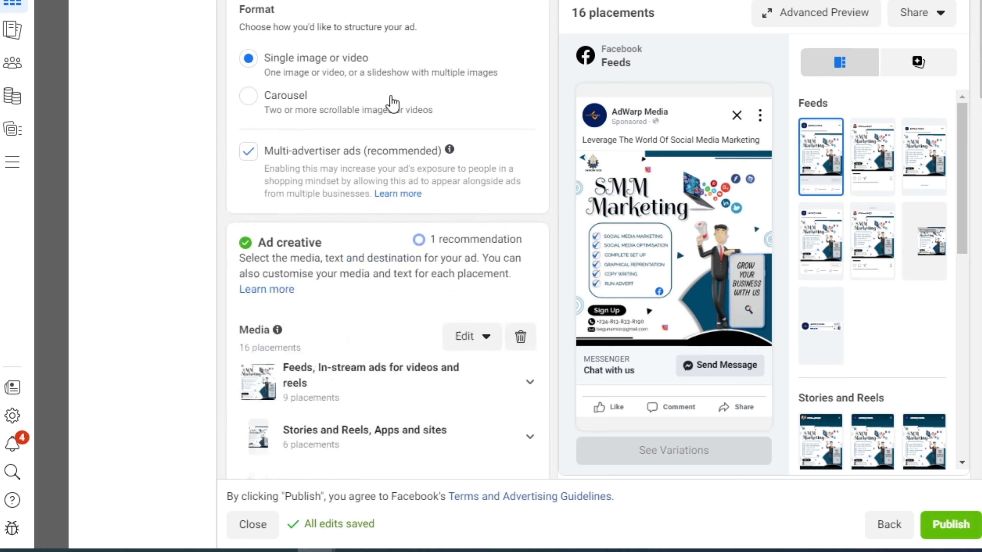
{"action": "scroll", "coordinate": [331, 84], "scroll_direction": "down", "scroll_amount": 20}
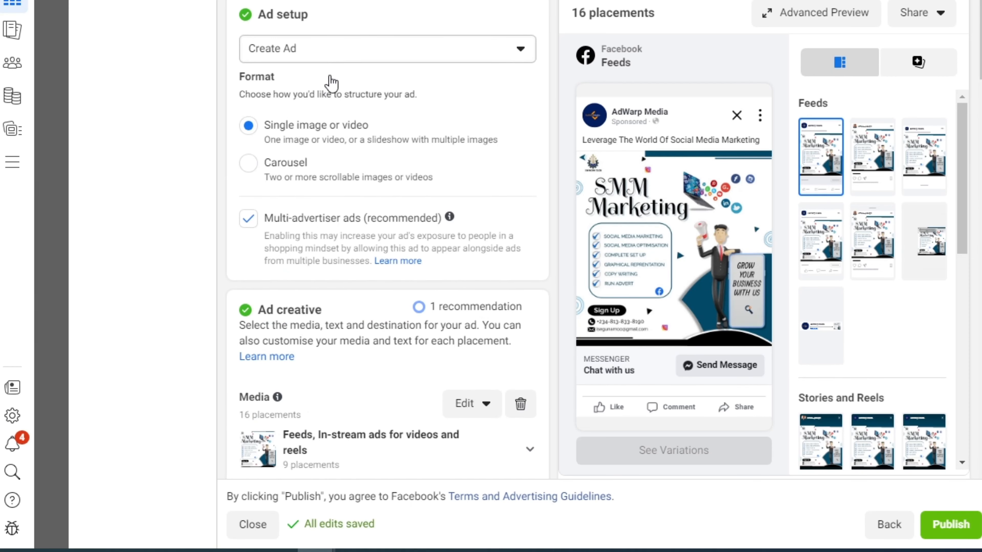